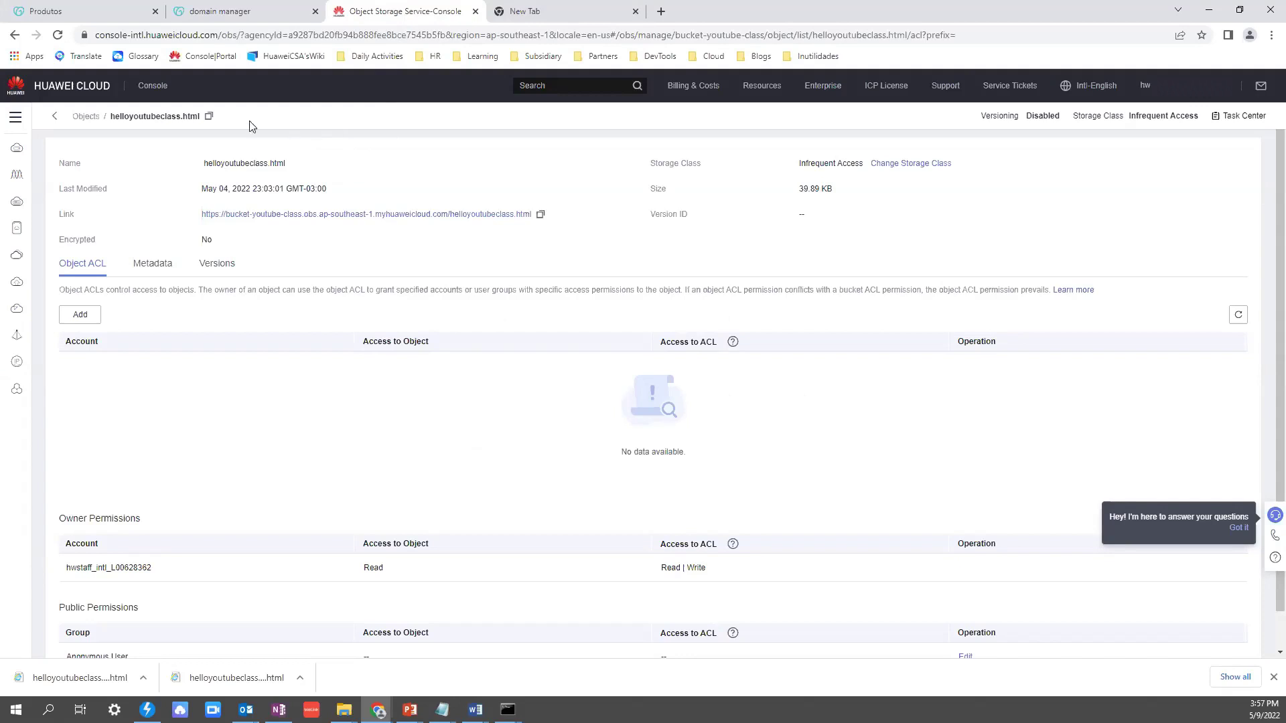
Examine the GoDaddy domain list and the name servers configured for beawst.com.
left_click(105, 14)
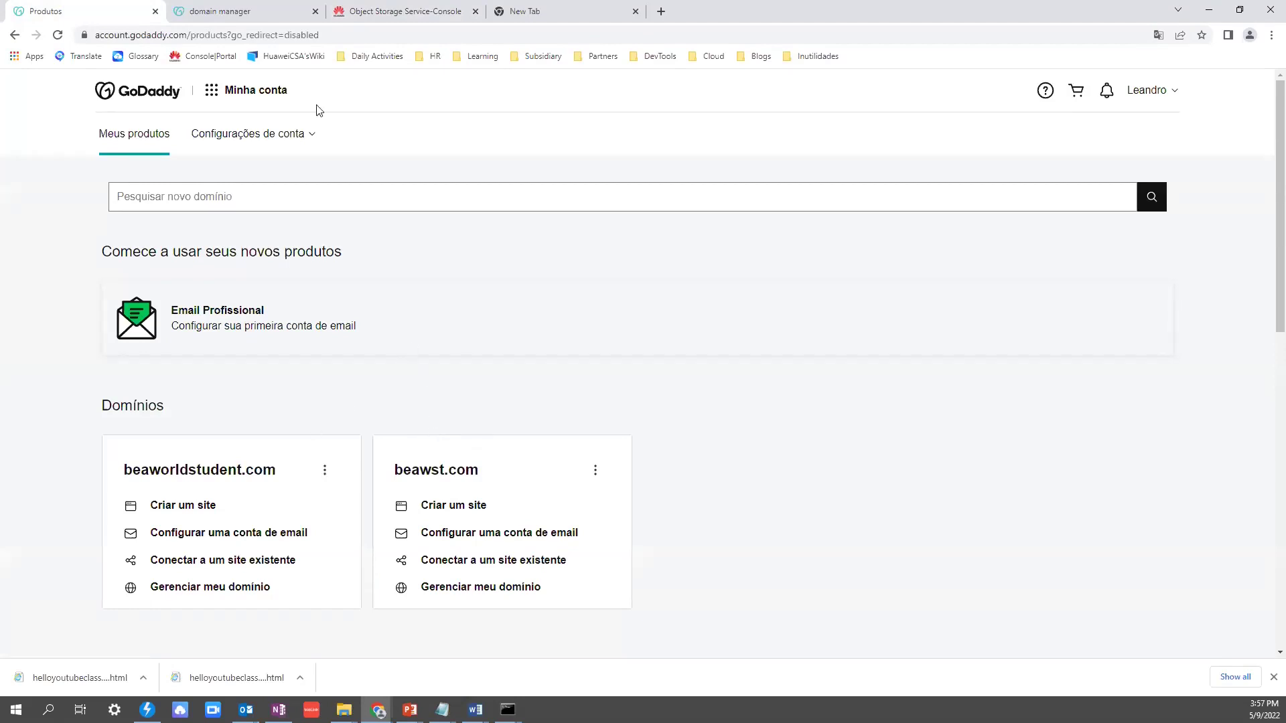
left_click(250, 20)
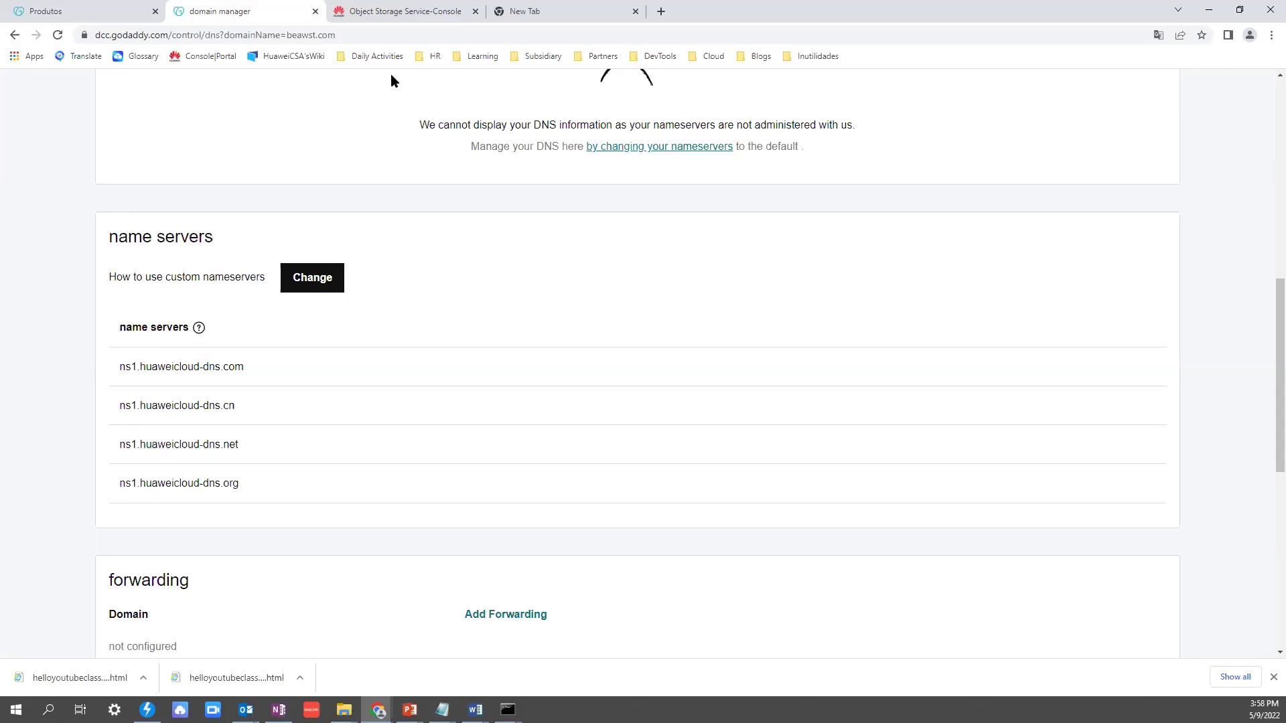
Find the Domain Name Service in the Huawei Cloud console by searching for dns, and open it.
left_click(411, 28)
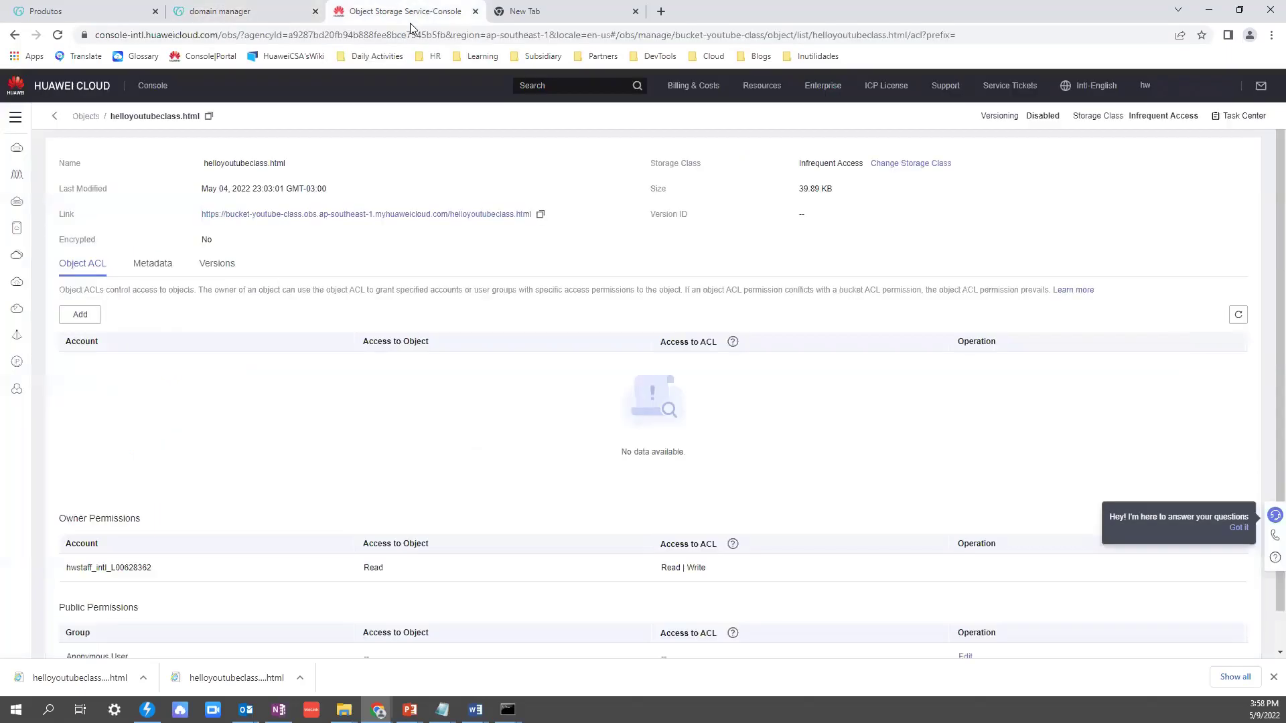
left_click(20, 118)
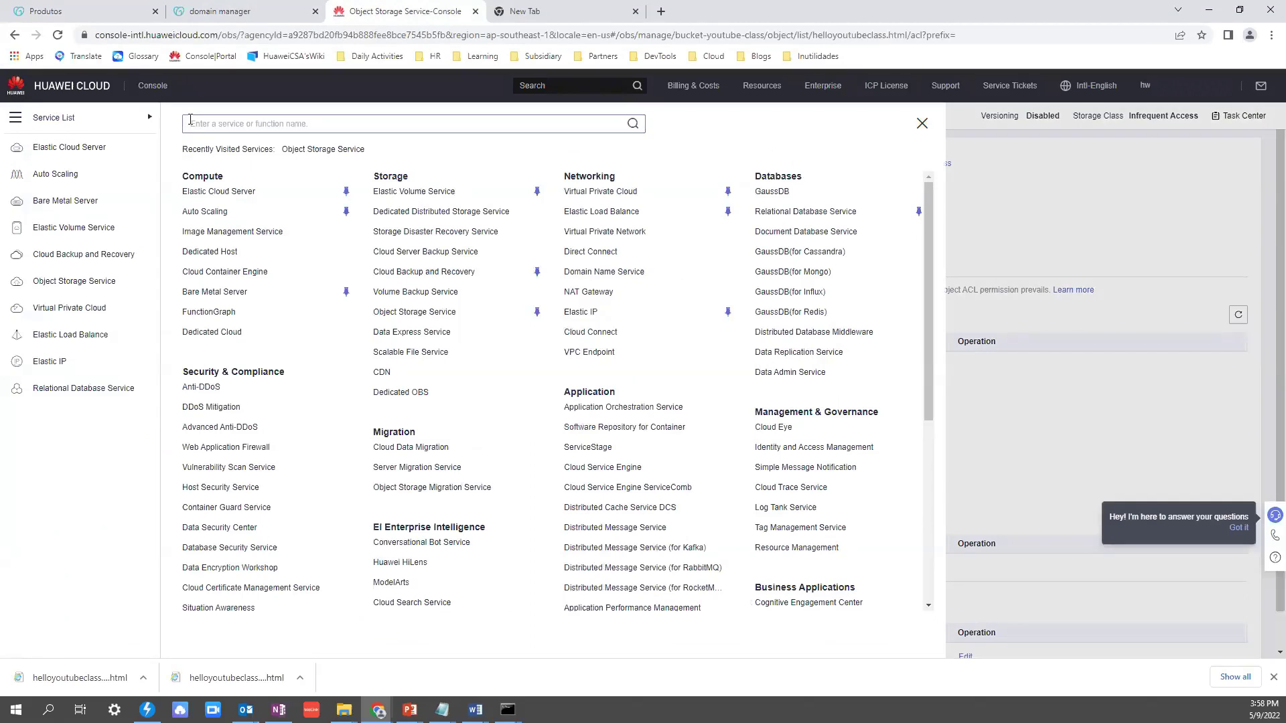
type("dns")
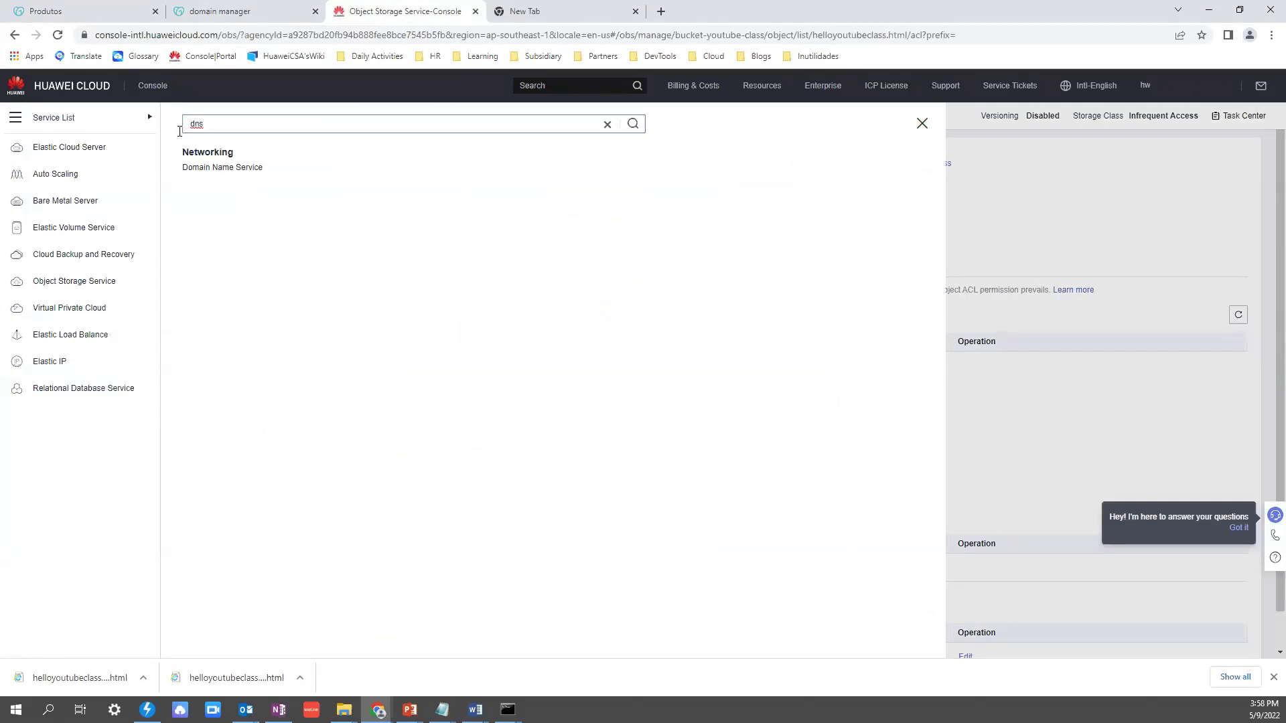
left_click(201, 170)
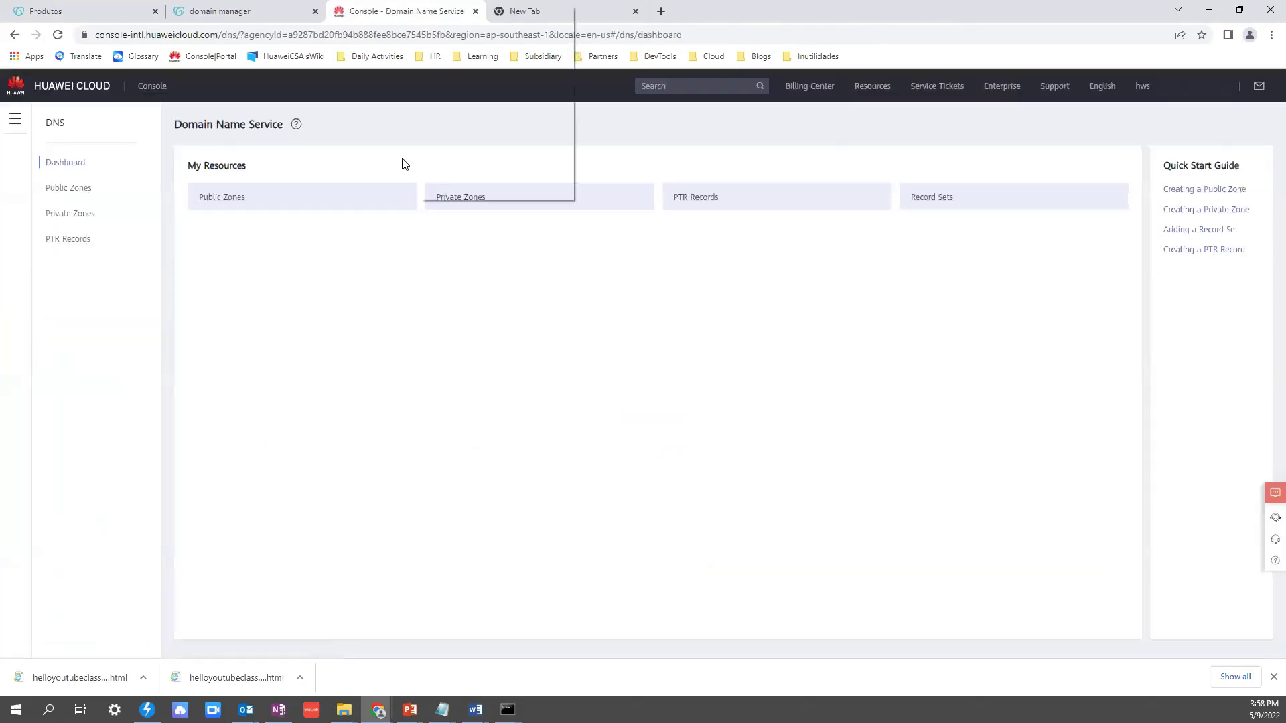
Duplicate the Domain Name Service browser tab and return the original tab to the helloyoutubeclass.html object page.
right_click(422, 10)
left_click(471, 104)
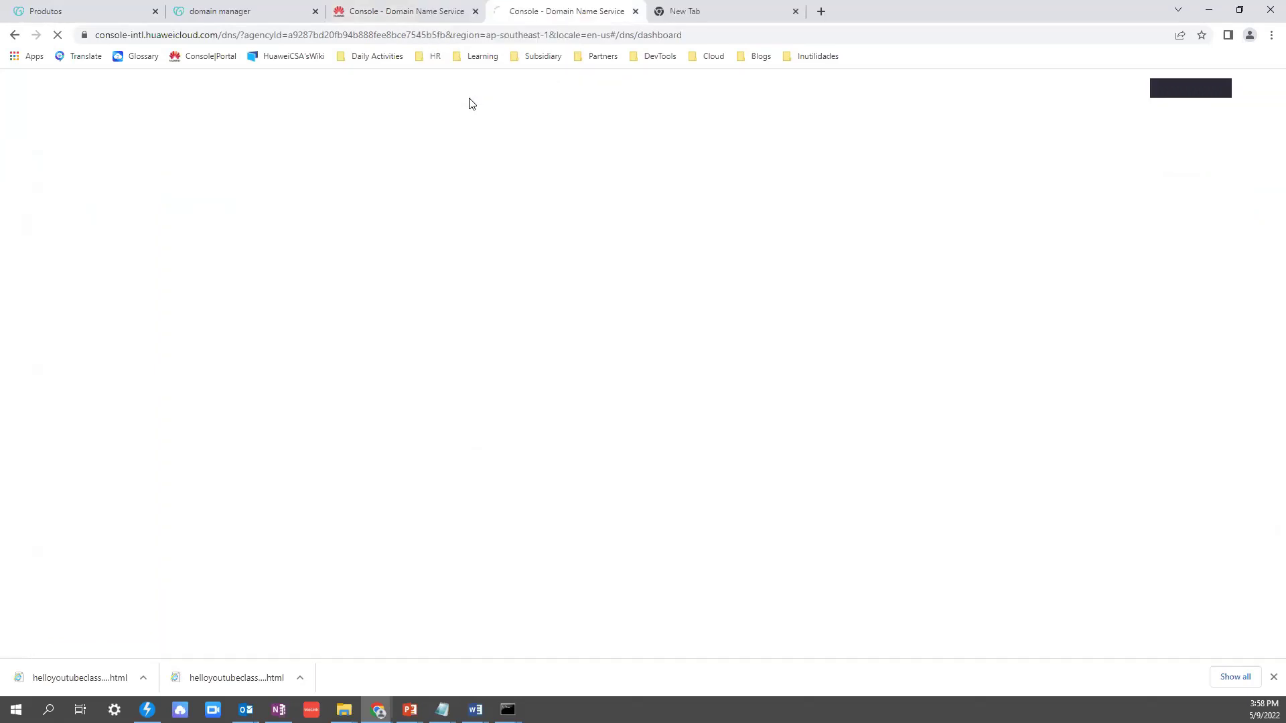
left_click(395, 11)
left_click(15, 35)
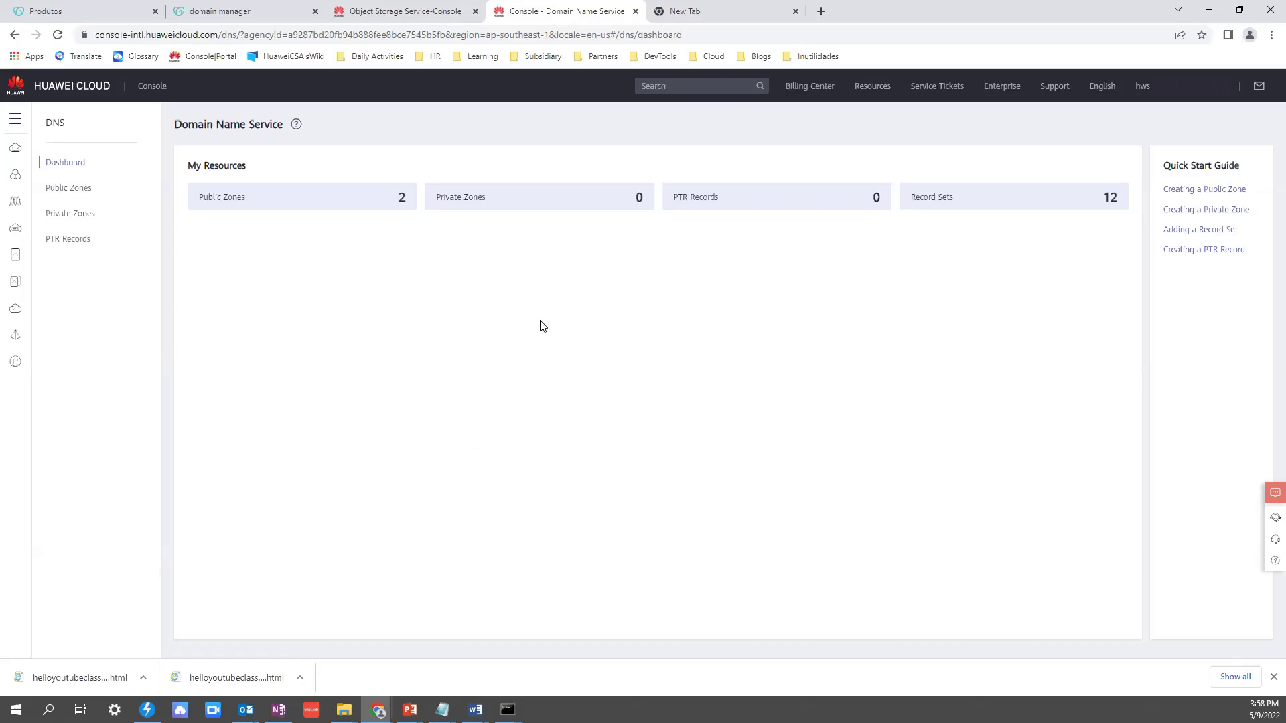
Check the name servers of beawst.com in GoDaddy and open the record sets of its public zone in Huawei Cloud DNS.
left_click(261, 208)
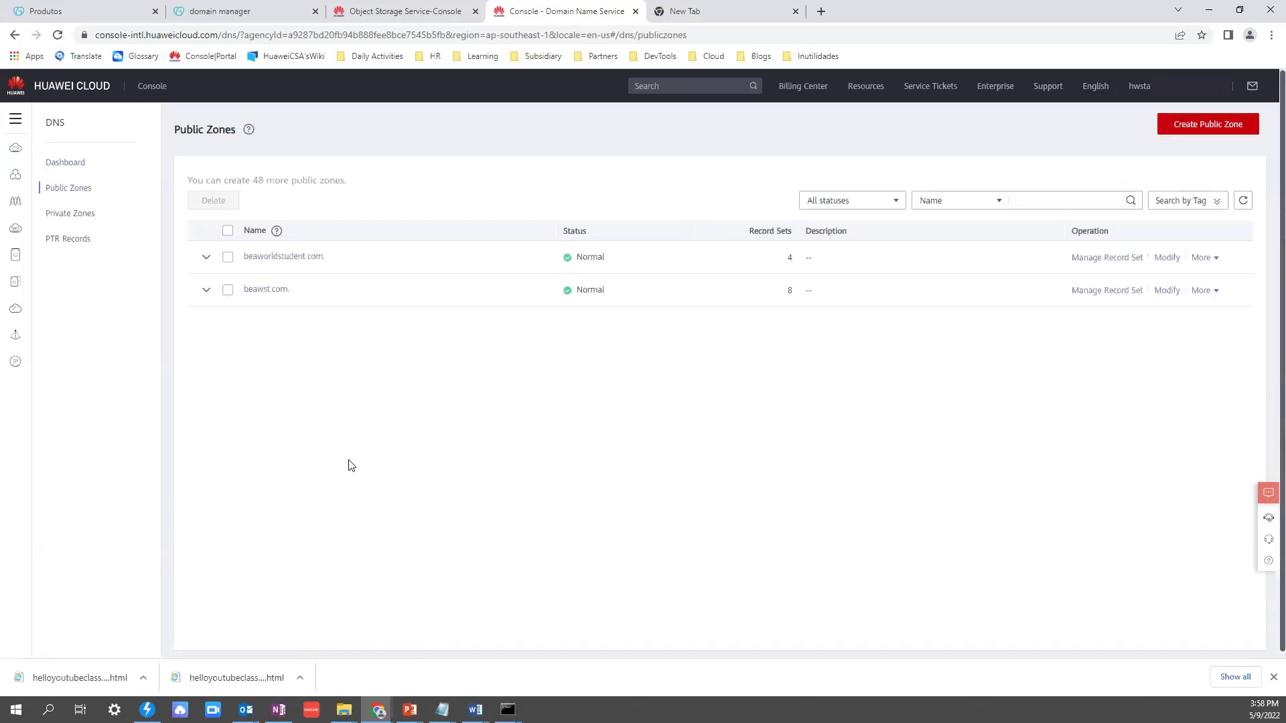
left_click(265, 8)
scroll(208, 206, "up", 3)
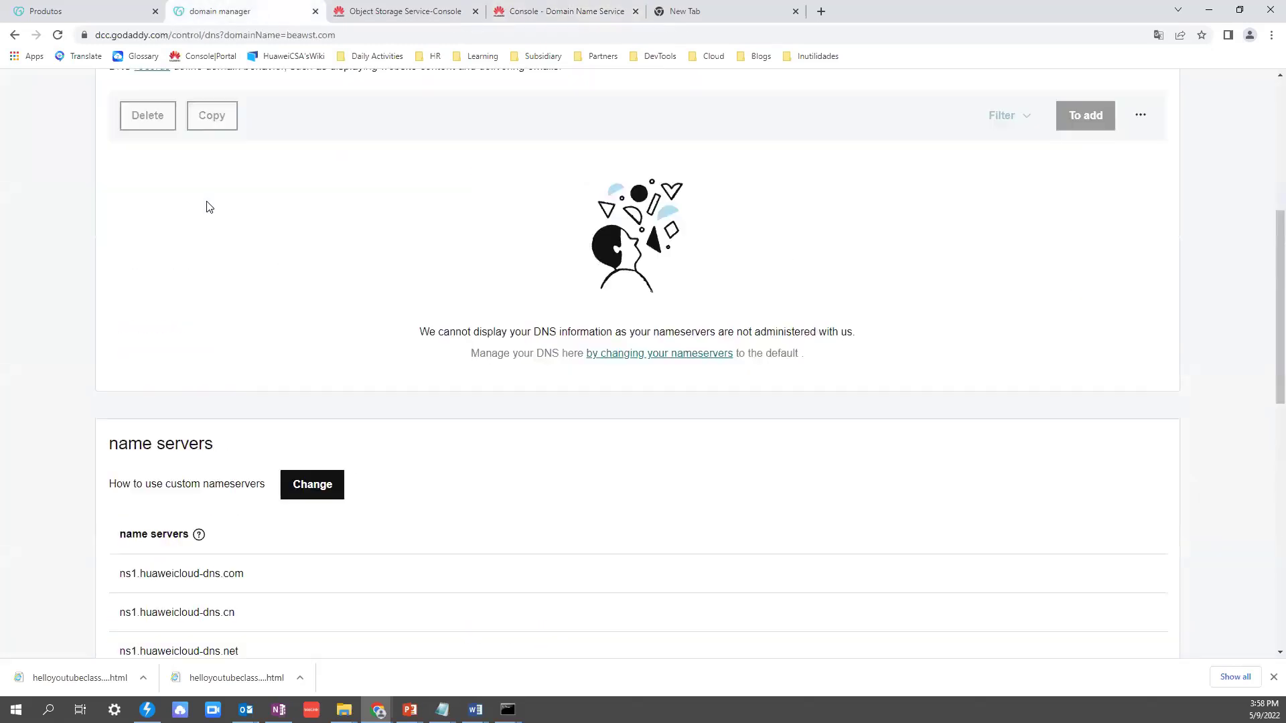
scroll(207, 206, "up", 3)
scroll(207, 206, "down", 7)
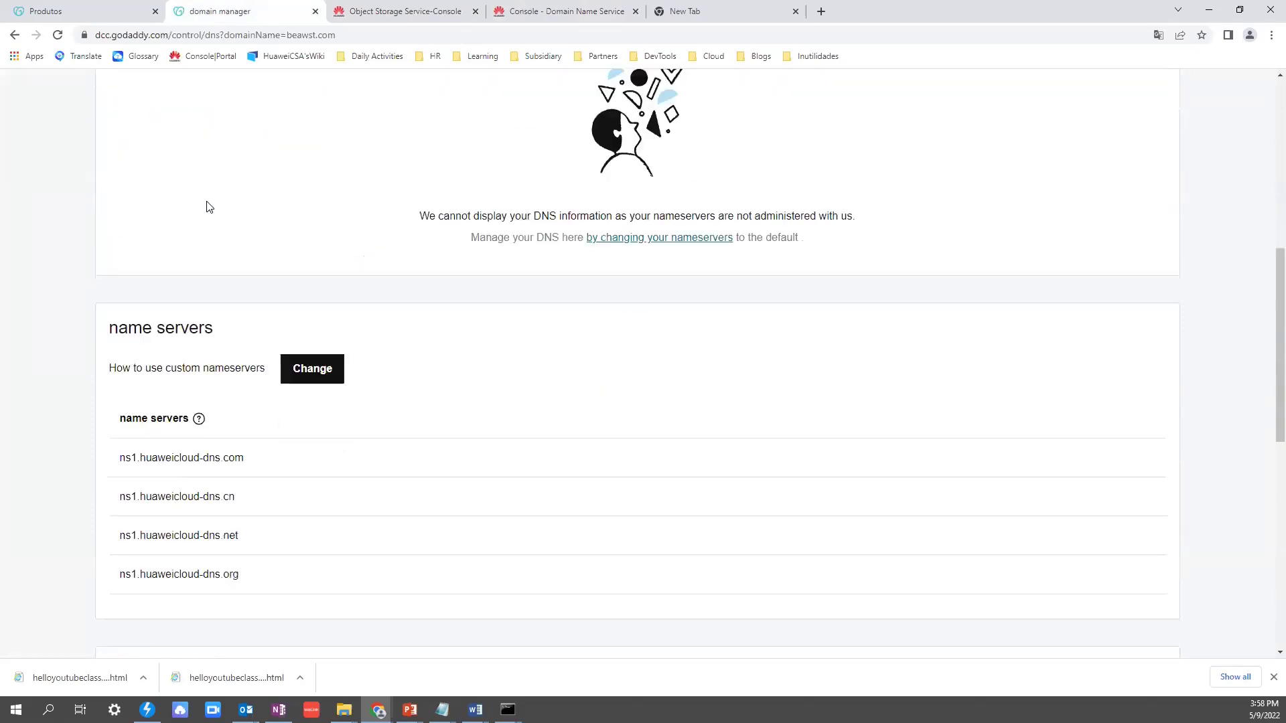
left_click(375, 9)
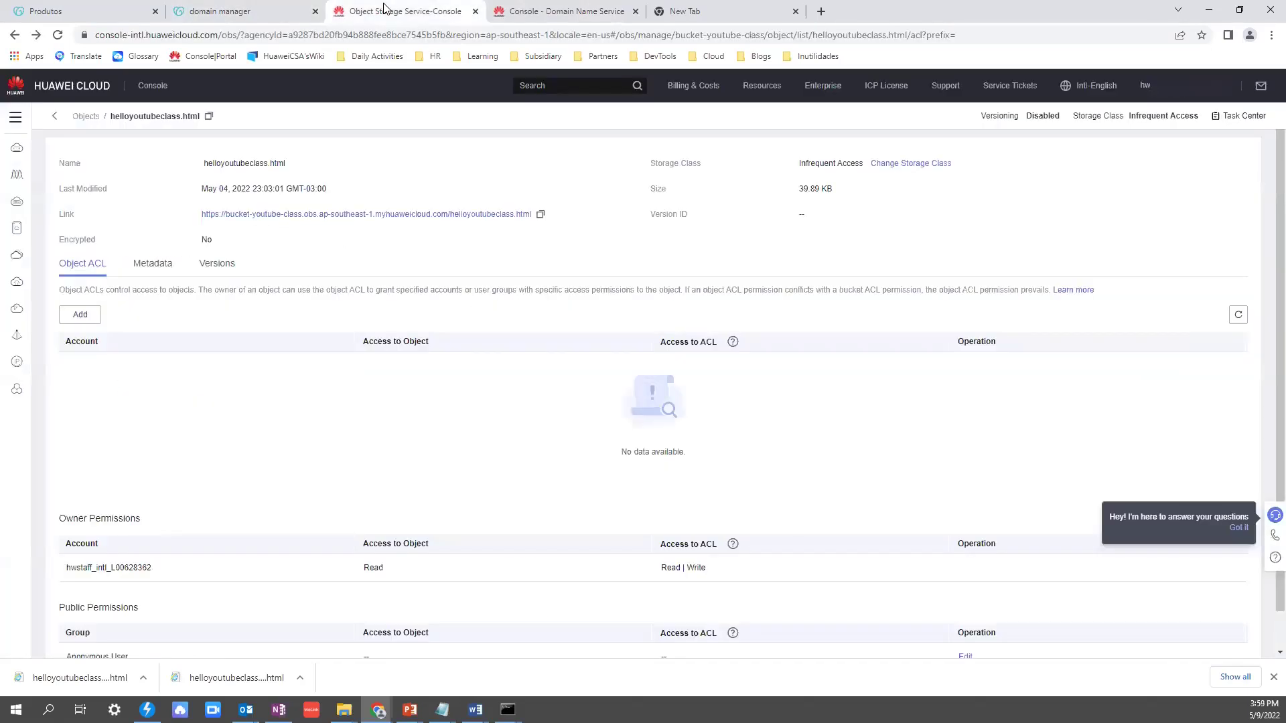
key("ctrl+Tab")
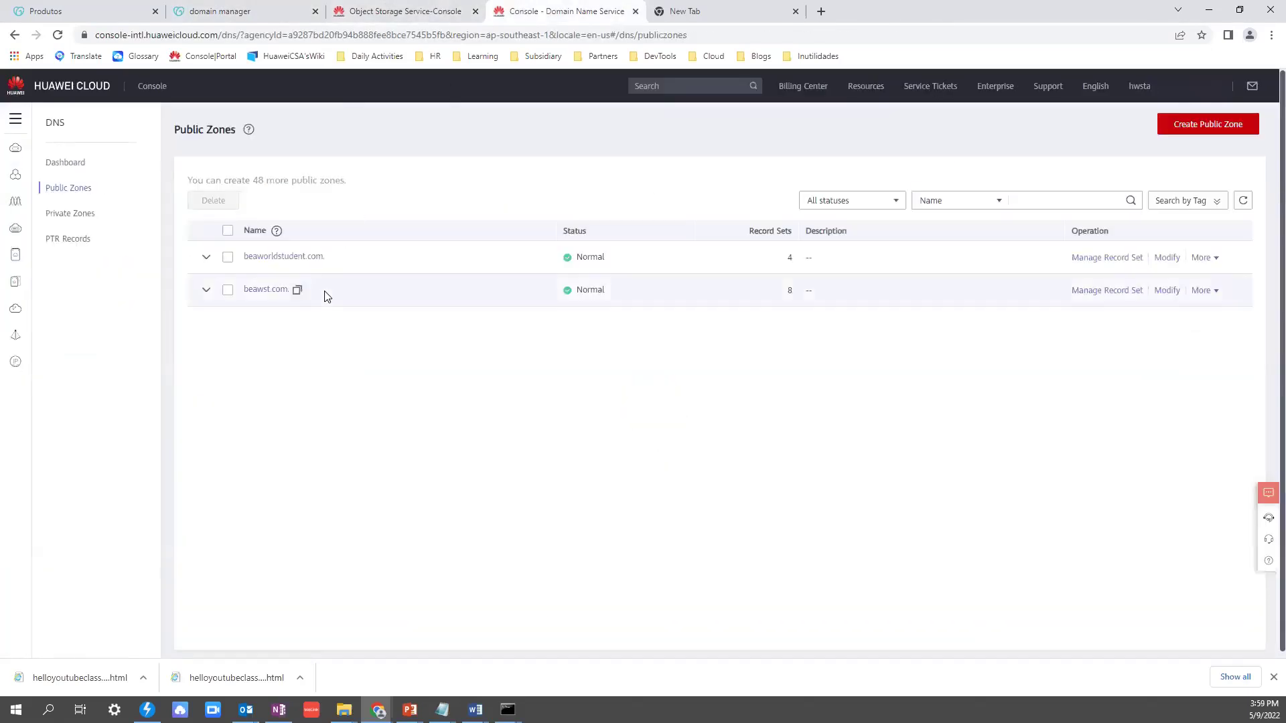
left_click(267, 290)
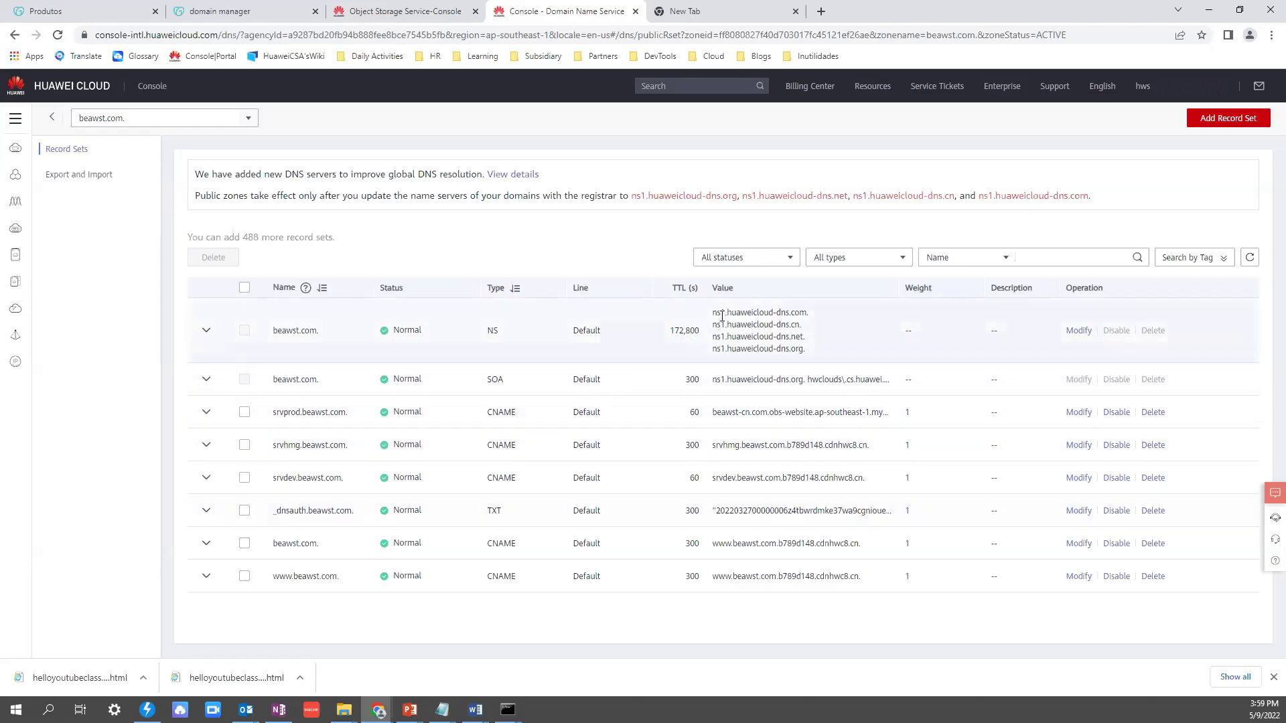
Compare the GoDaddy name servers with the values of the NS record set in the beawst.com zone.
left_click(246, 14)
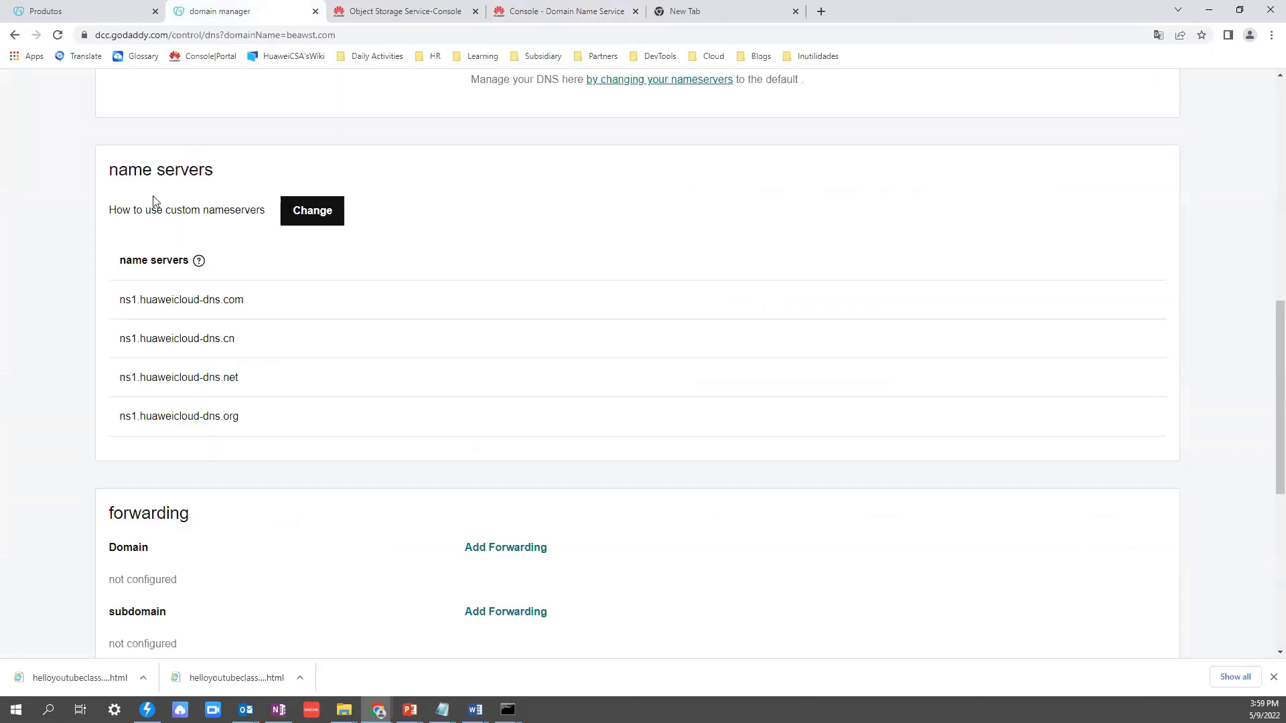
left_click(399, 12)
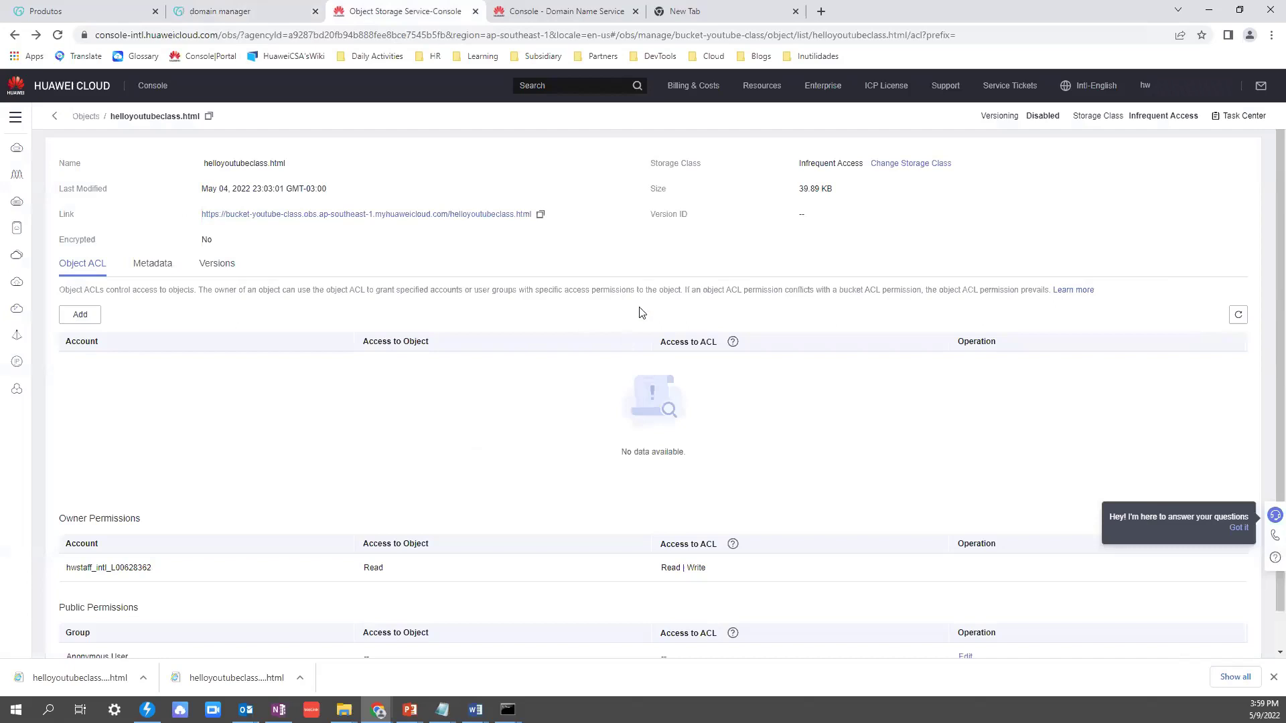
left_click(529, 12)
left_click_drag(715, 312, 826, 354)
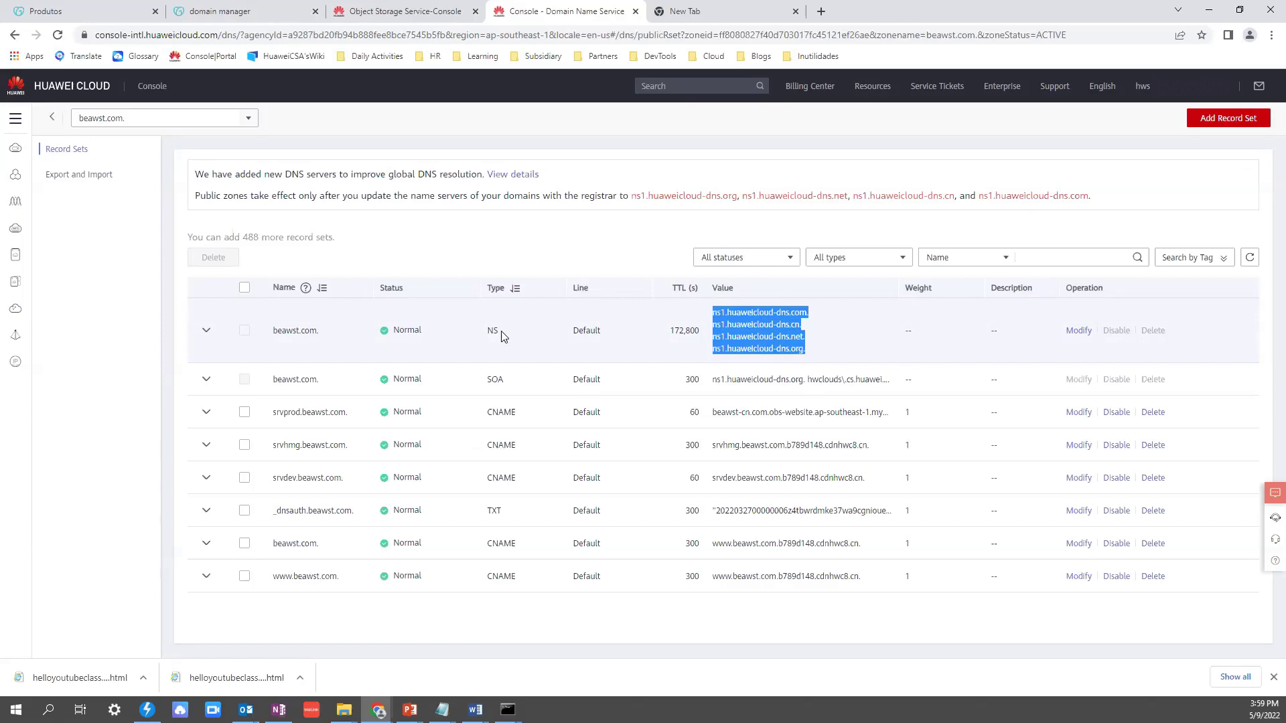
Open the custom nameservers form for beawst.com in GoDaddy, add an empty nameserver entry and cancel the edit.
left_click(214, 15)
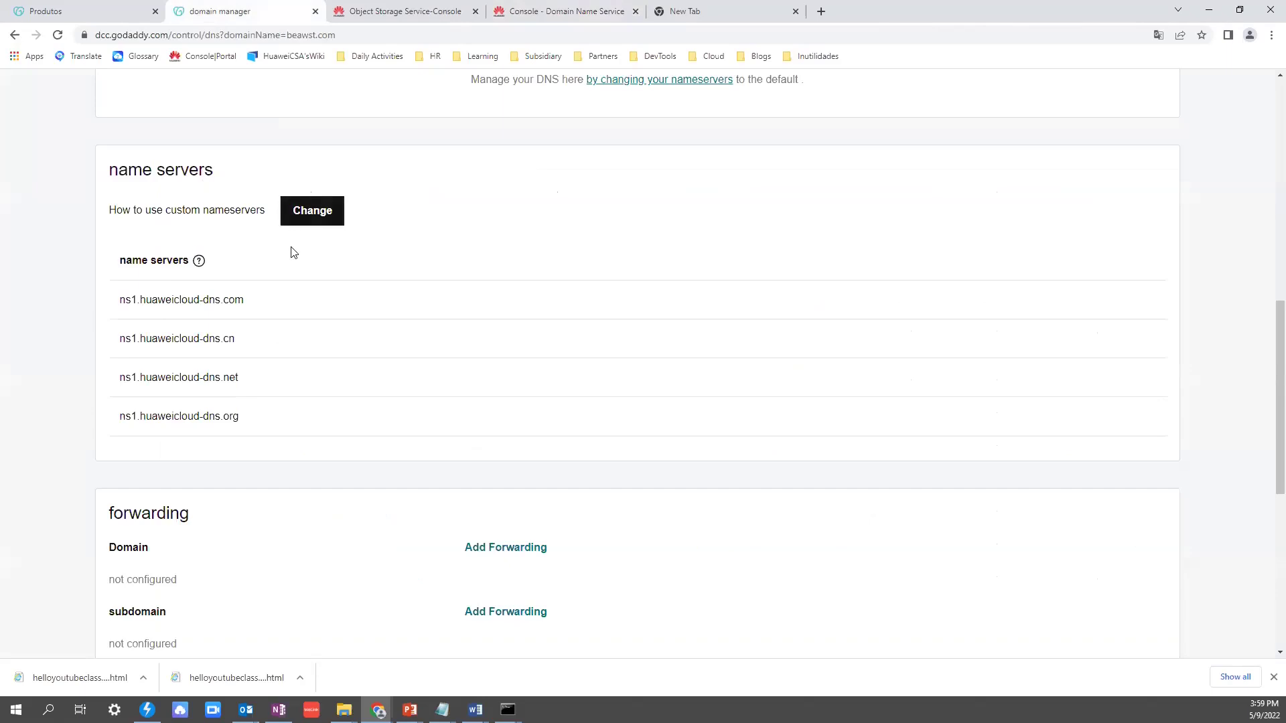
left_click(304, 215)
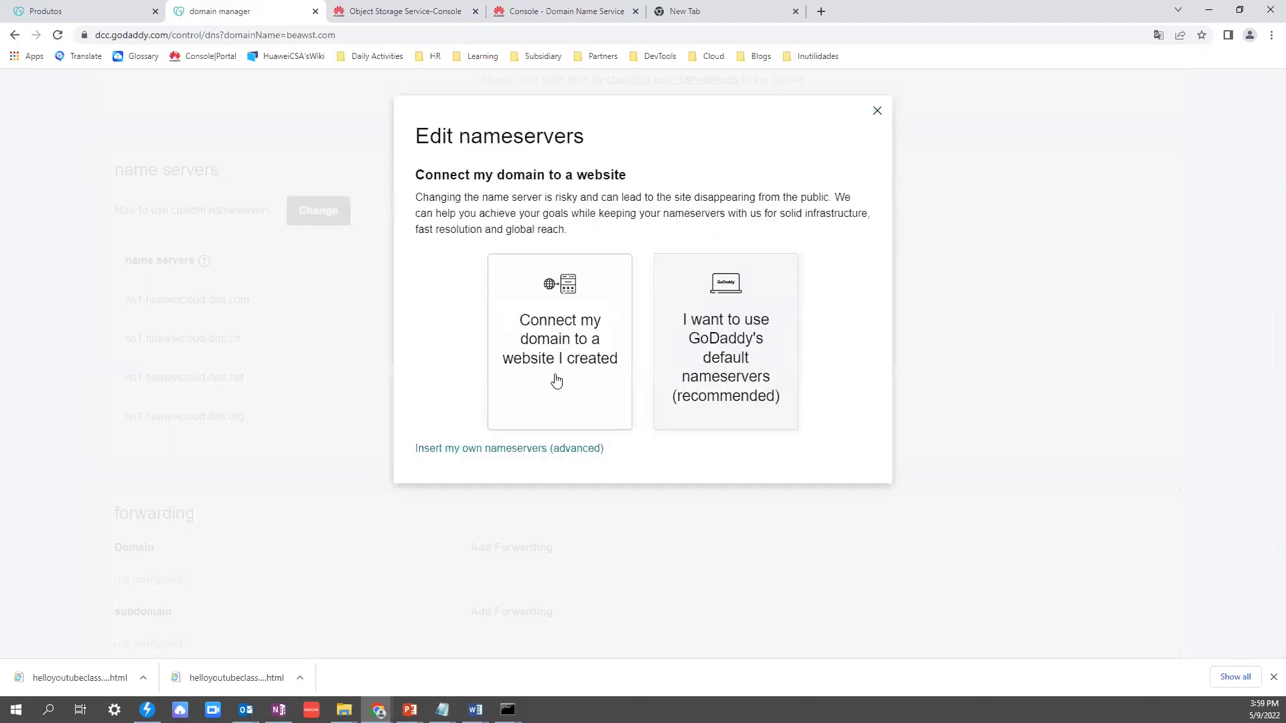
left_click(514, 450)
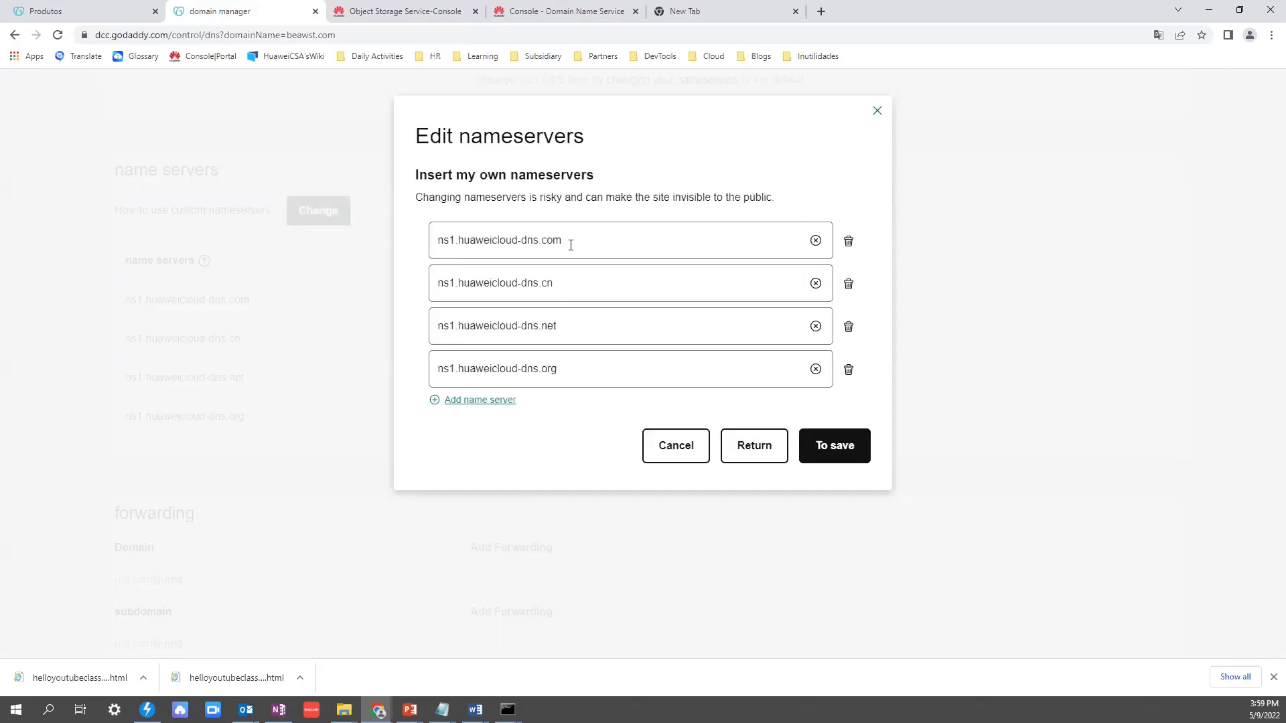
left_click(511, 400)
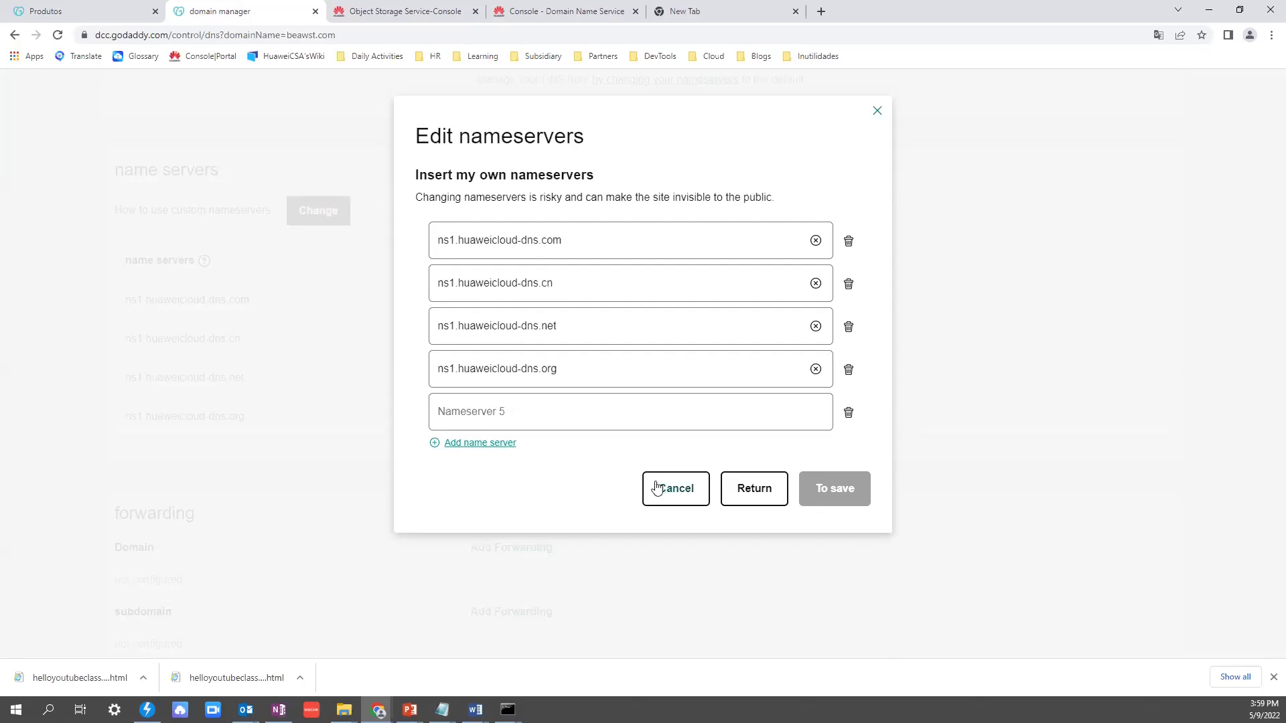
left_click(678, 489)
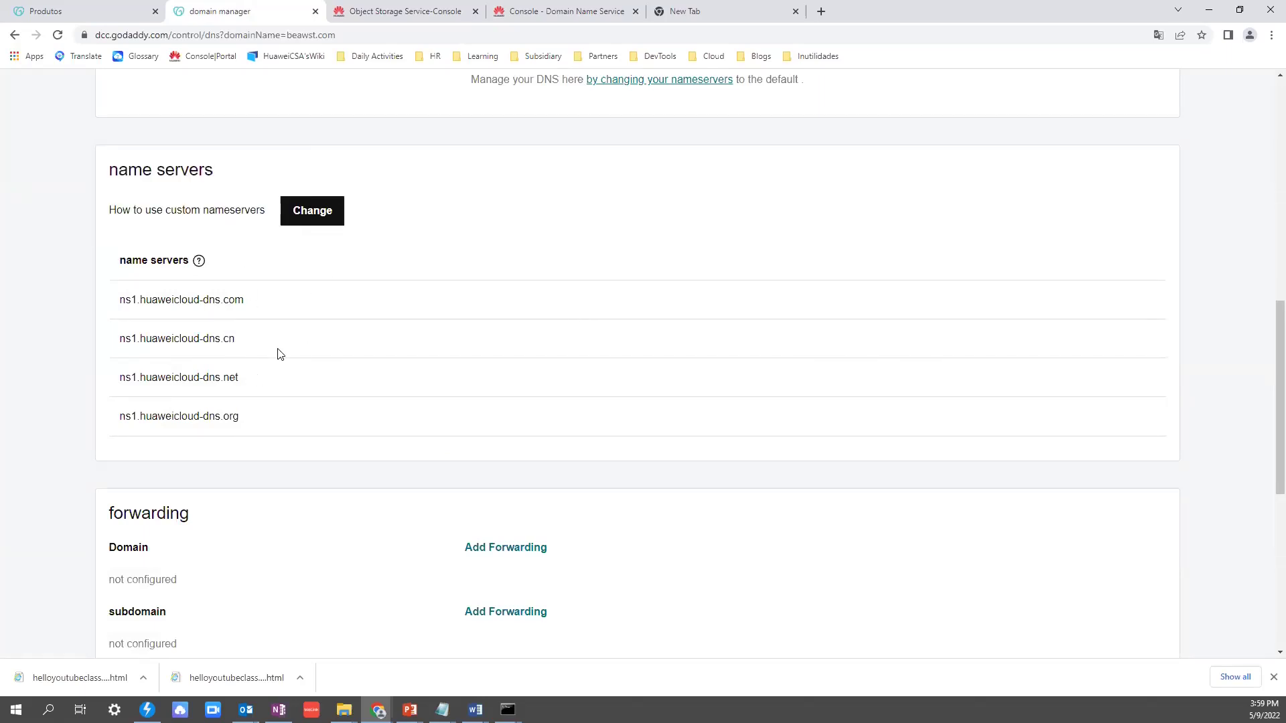
Review the four GoDaddy name servers against the NS record set, and examine the record types in the beawst.com zone.
scroll(176, 211, "up", 7)
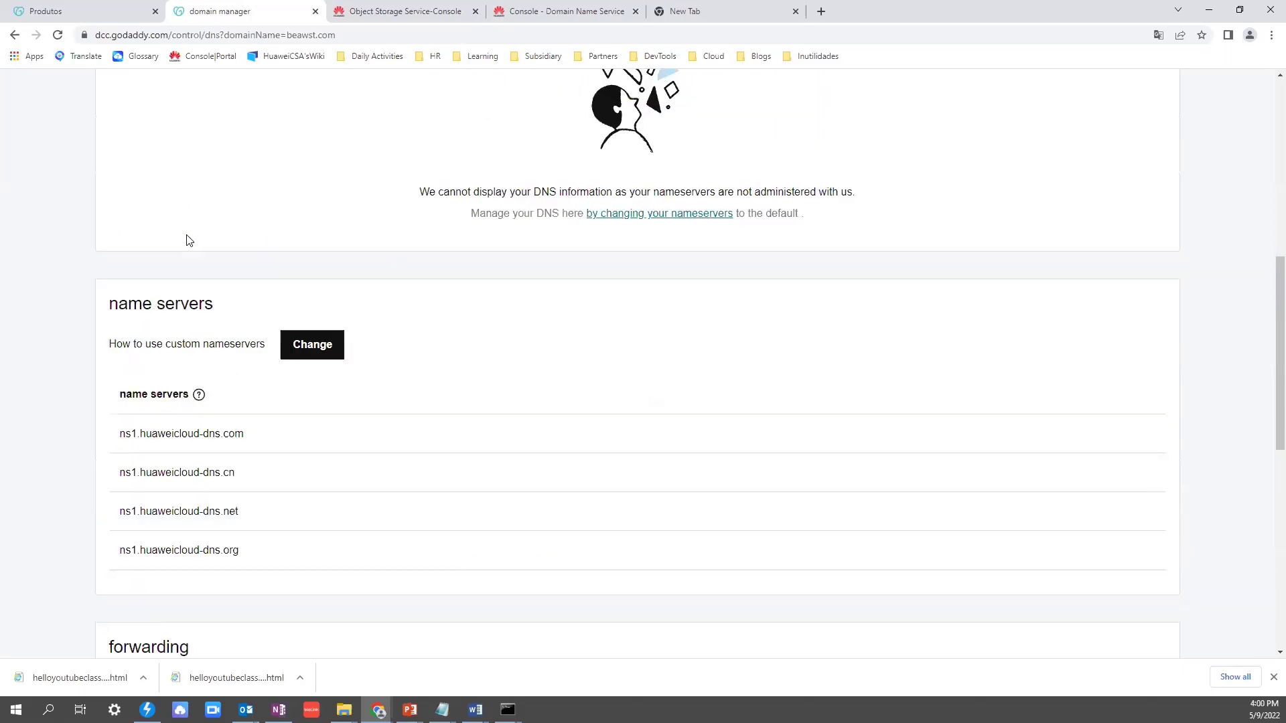
triple_click(165, 133)
scroll(208, 355, "down", 3)
scroll(208, 355, "down", 4)
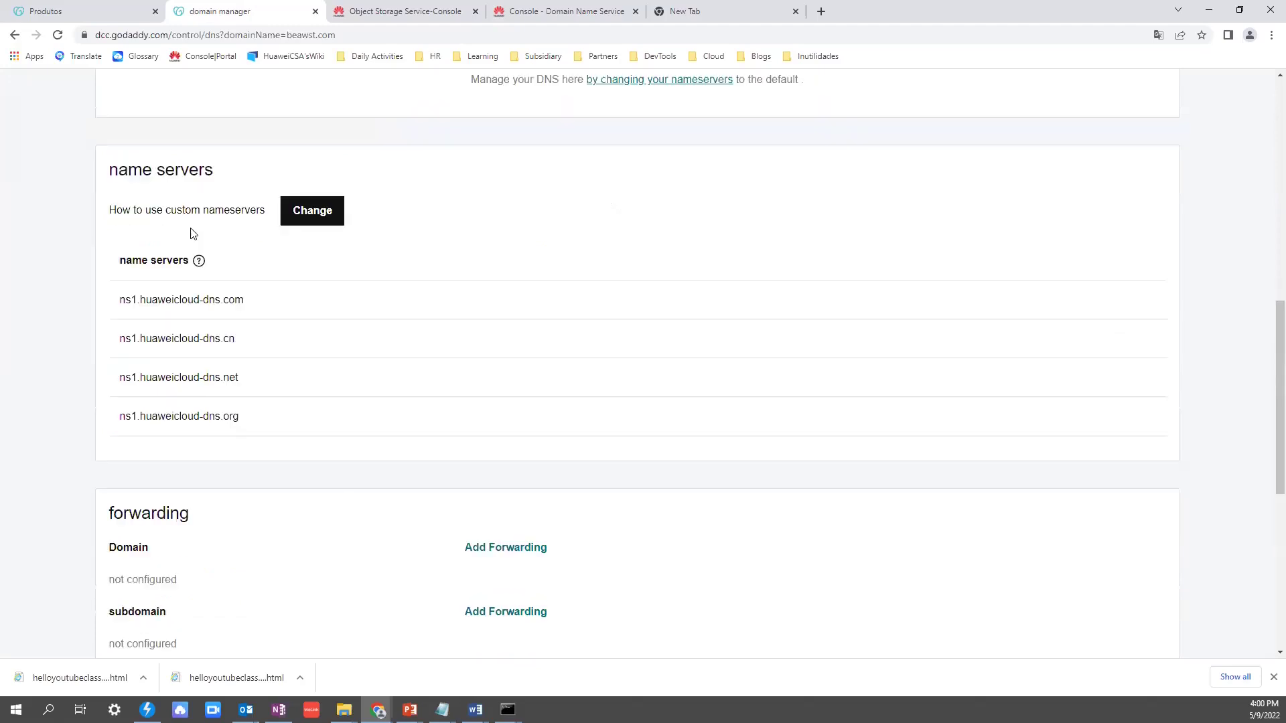
left_click_drag(121, 299, 231, 416)
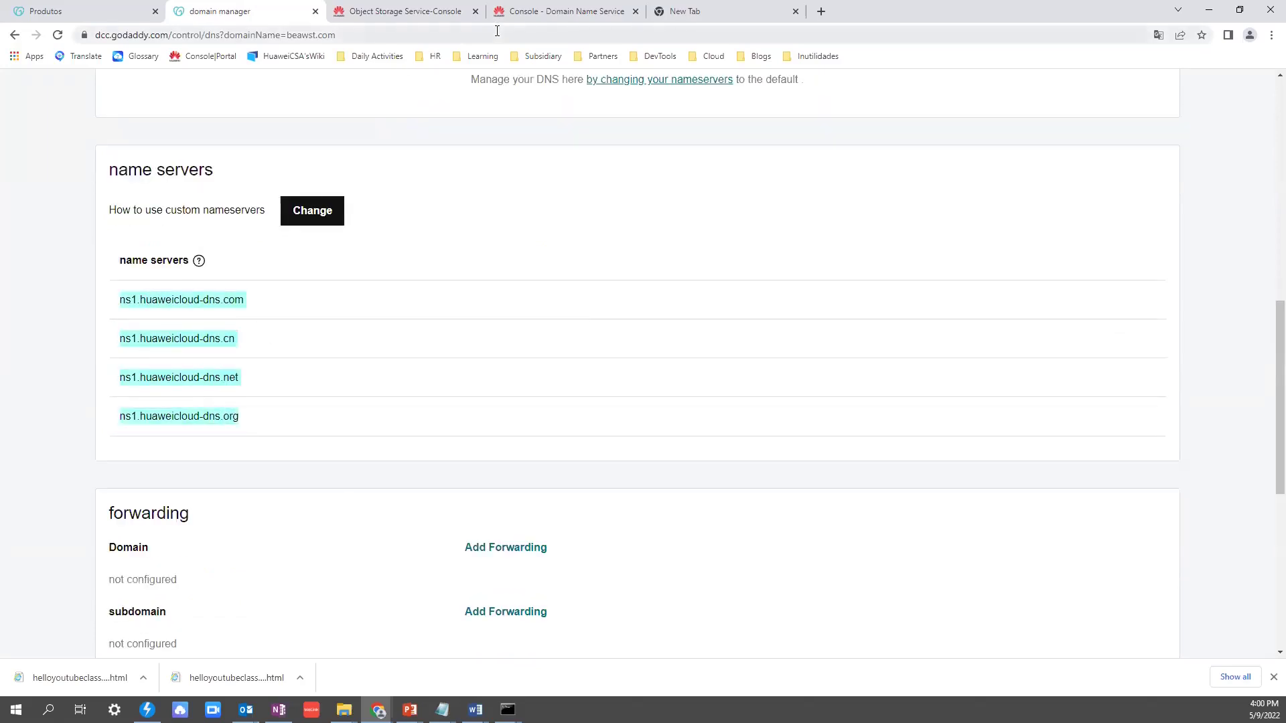
left_click(566, 11)
left_click(743, 348)
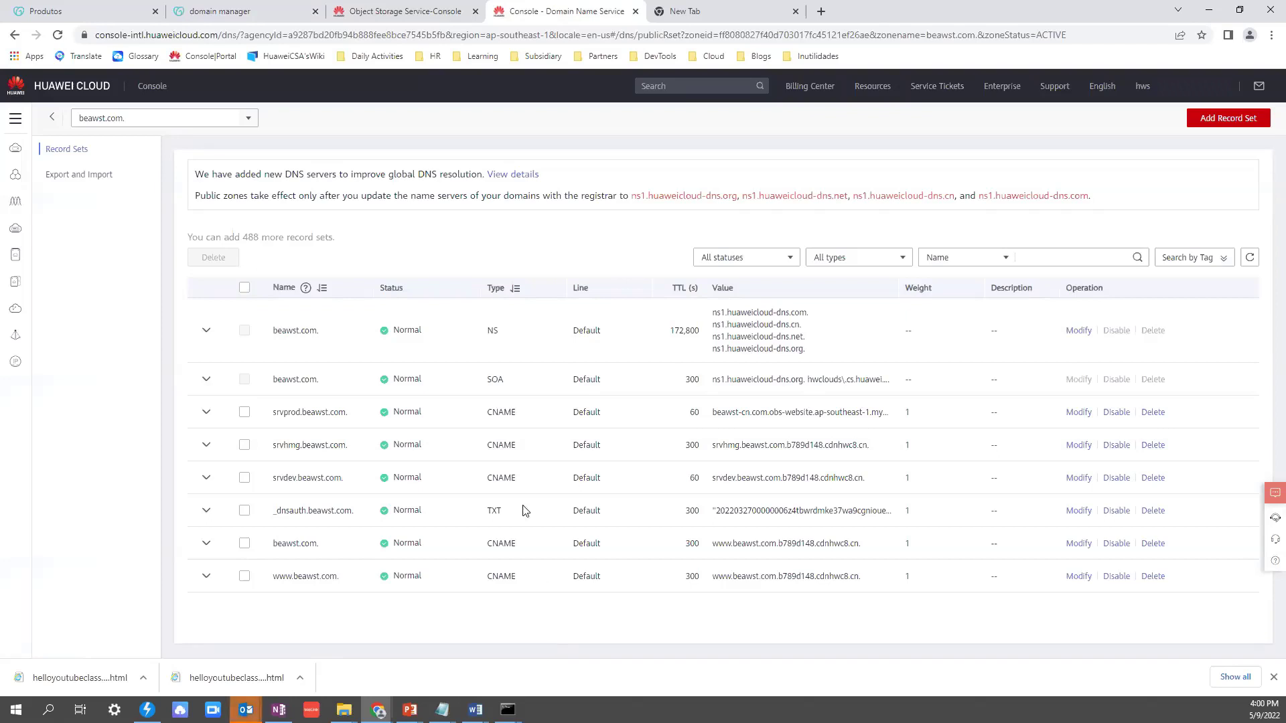
double_click(501, 412)
Start a new record set in the beawst.com zone with the name youtube and the type CNAME.
left_click(1233, 126)
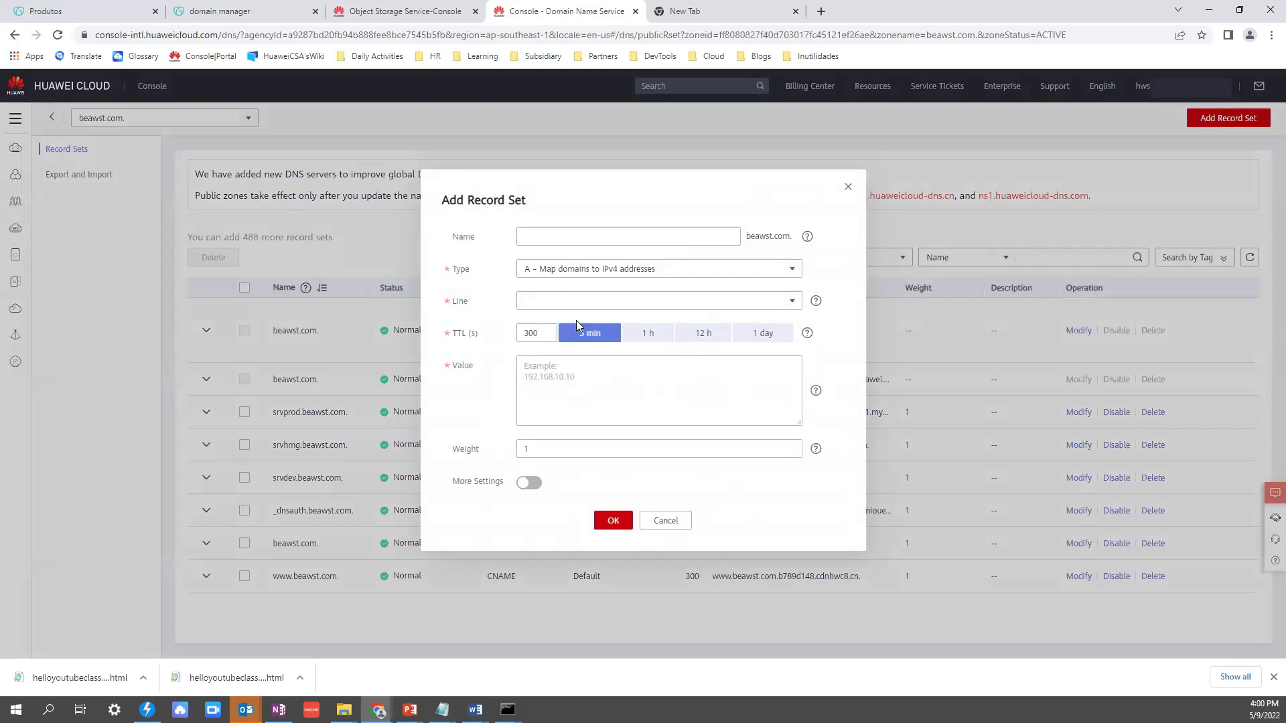
left_click(558, 239)
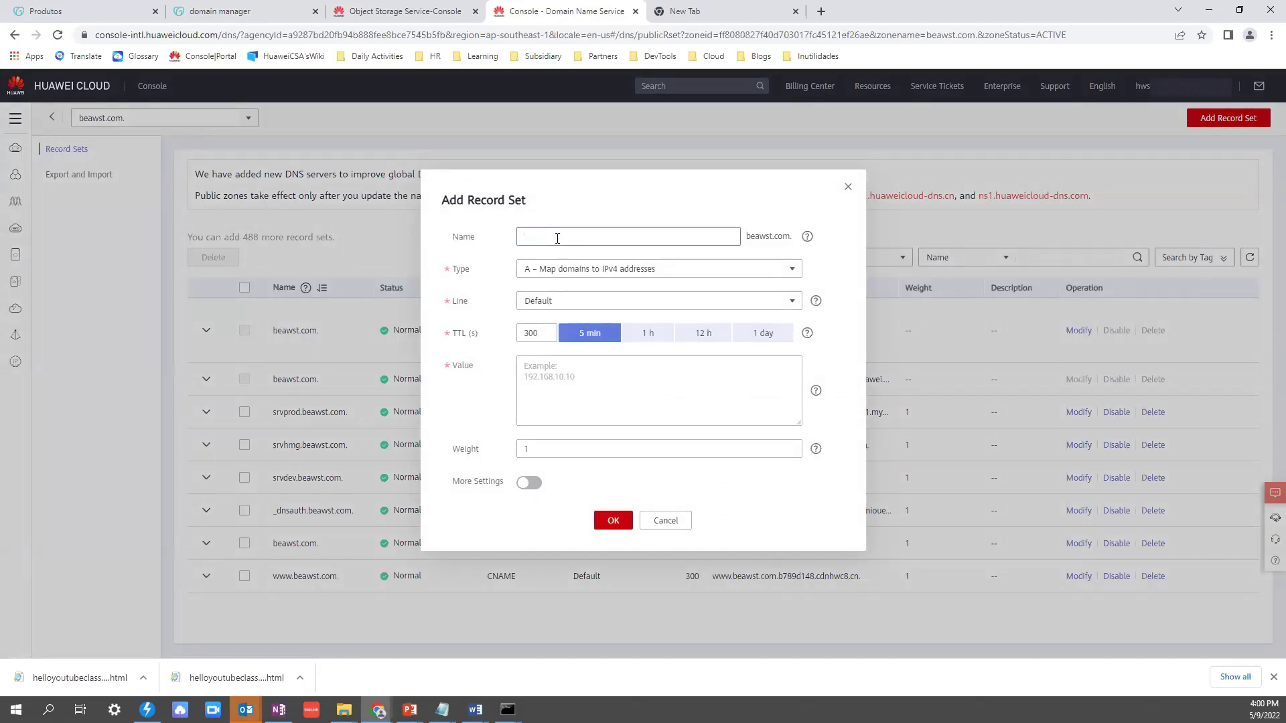
type("you")
left_click(562, 275)
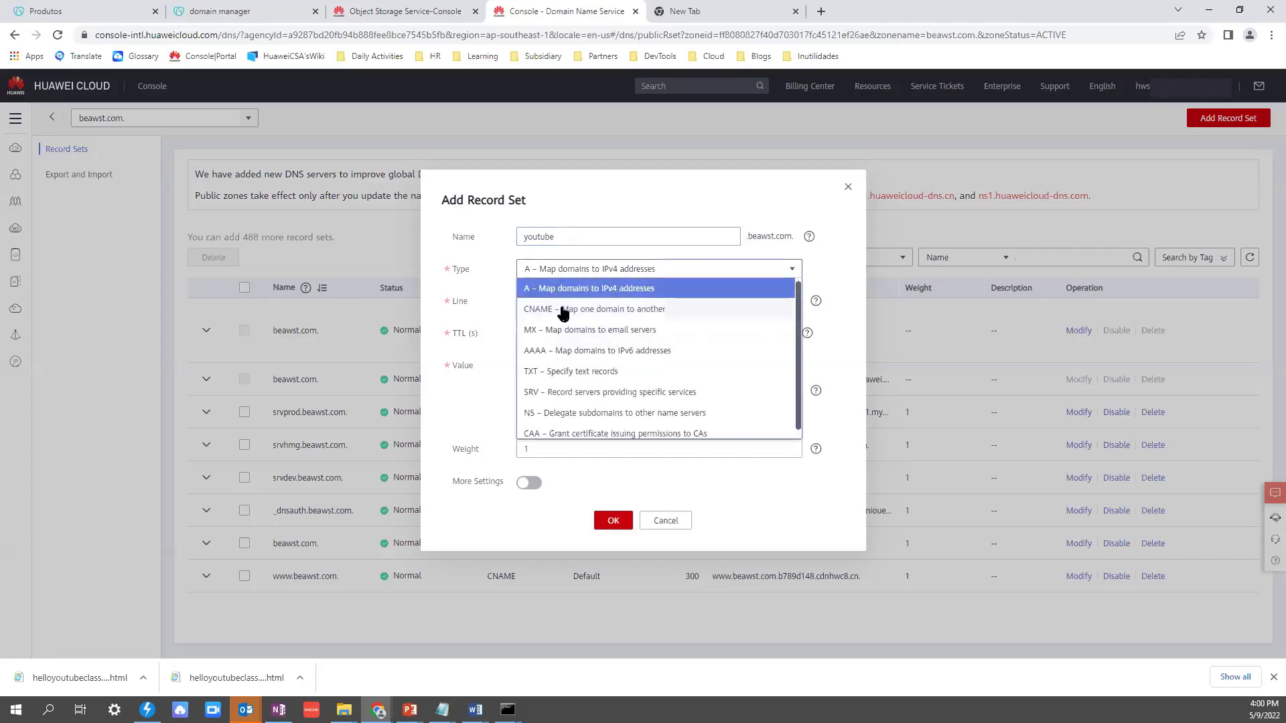
left_click(563, 310)
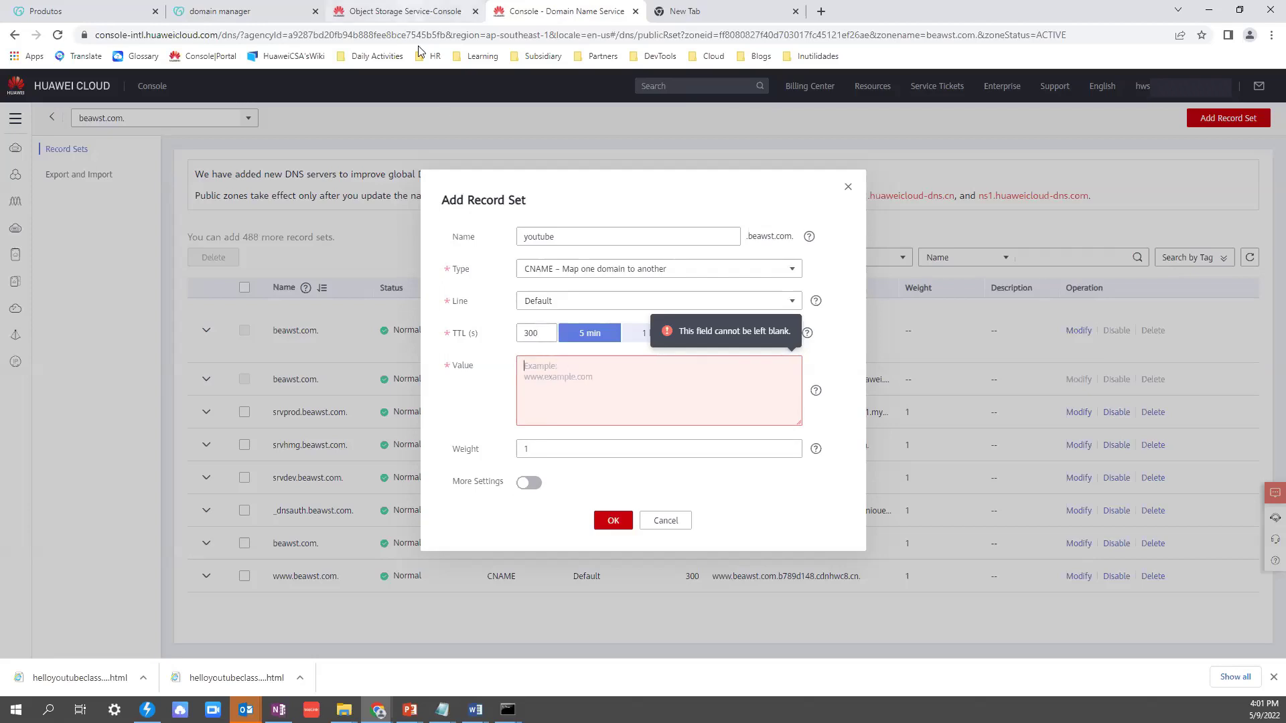
Copy the hosted website URL from the static website hosting settings of bucket-youtube-class.
key("ctrl+shift+Tab")
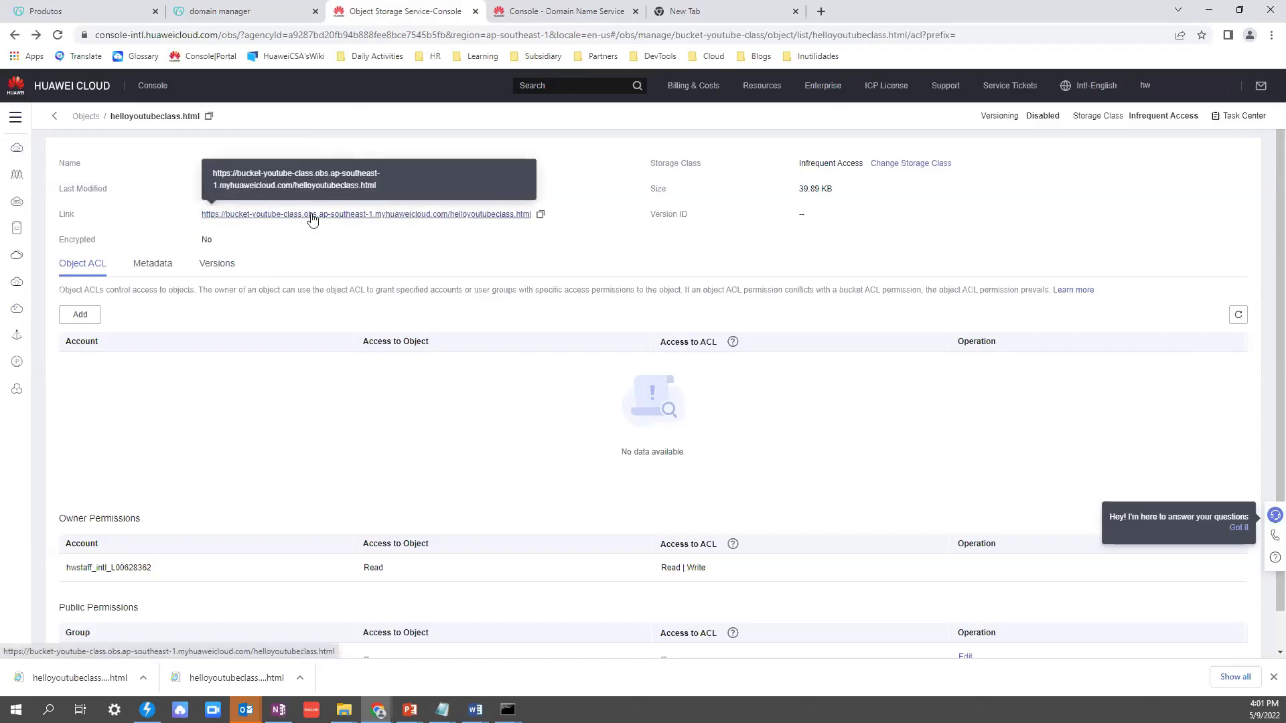
left_click(54, 116)
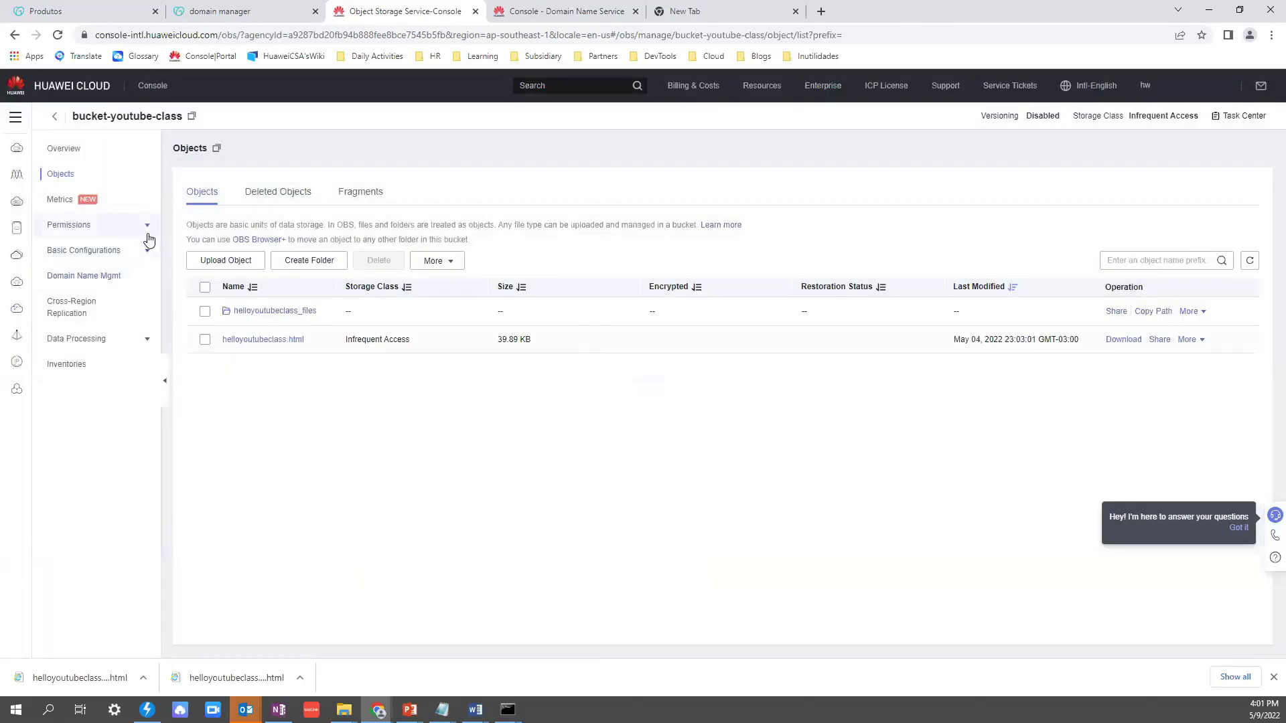
left_click(148, 253)
left_click(100, 303)
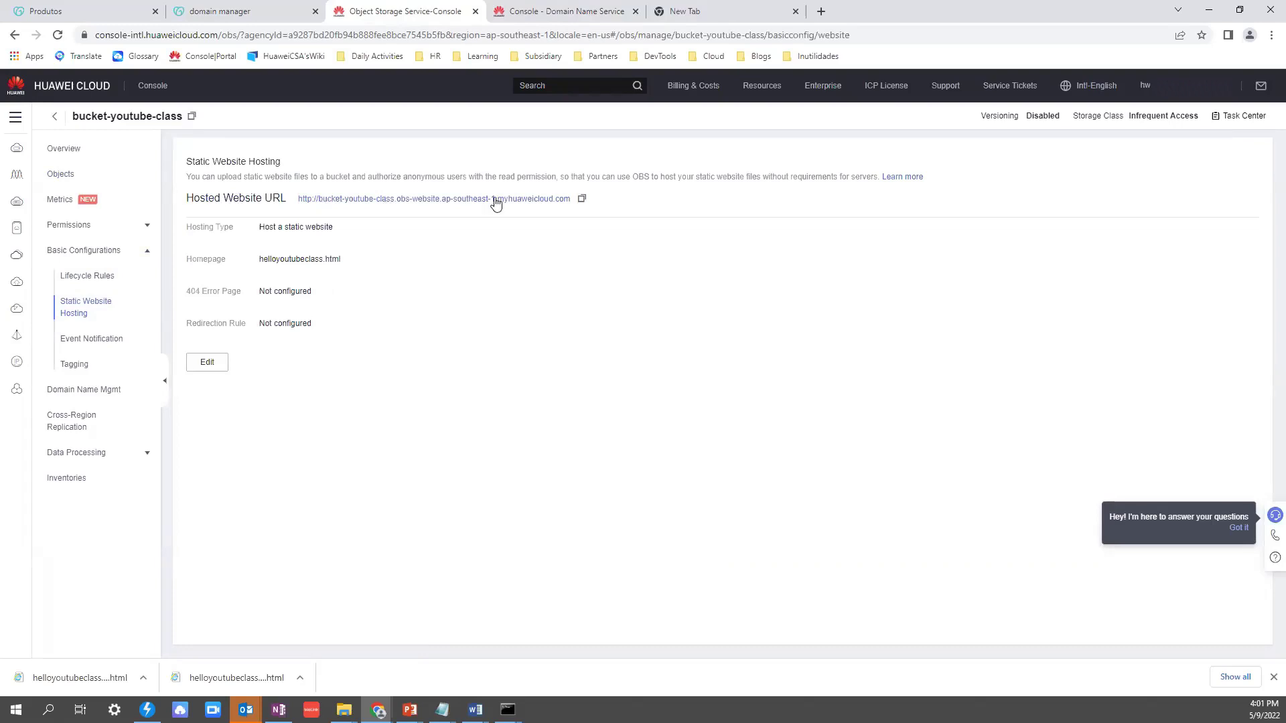
left_click(582, 200)
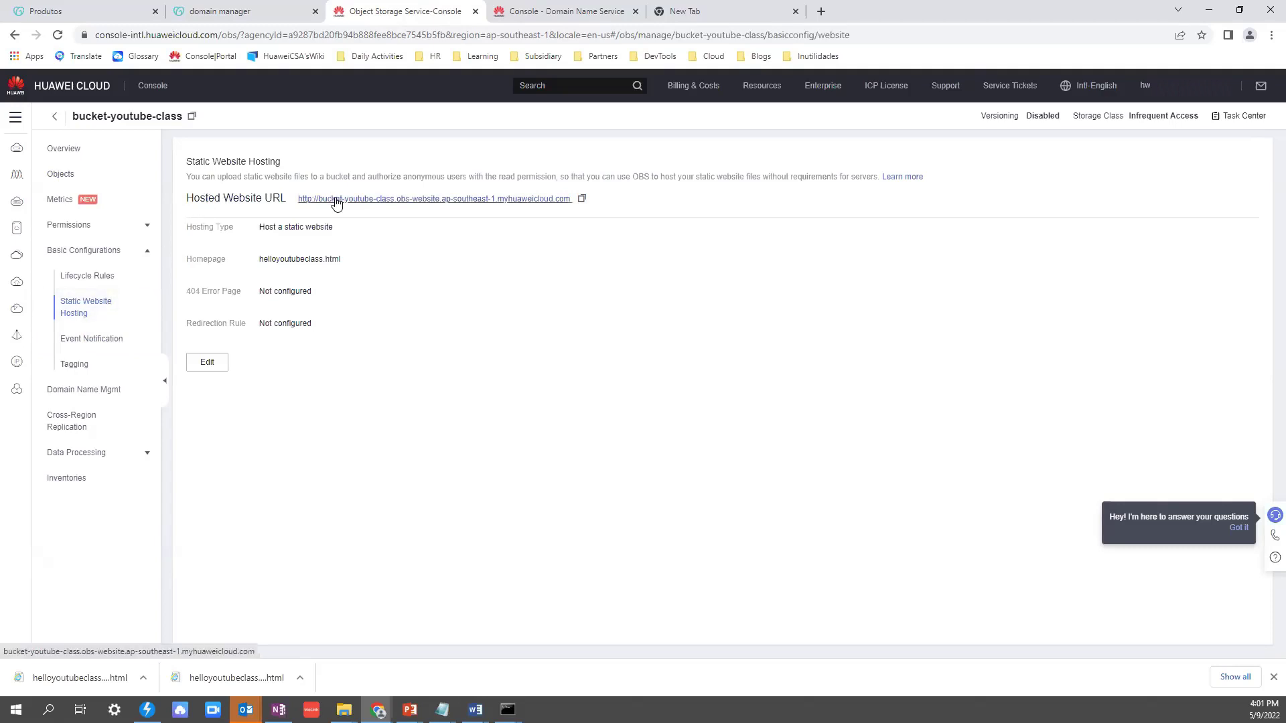
left_click(582, 200)
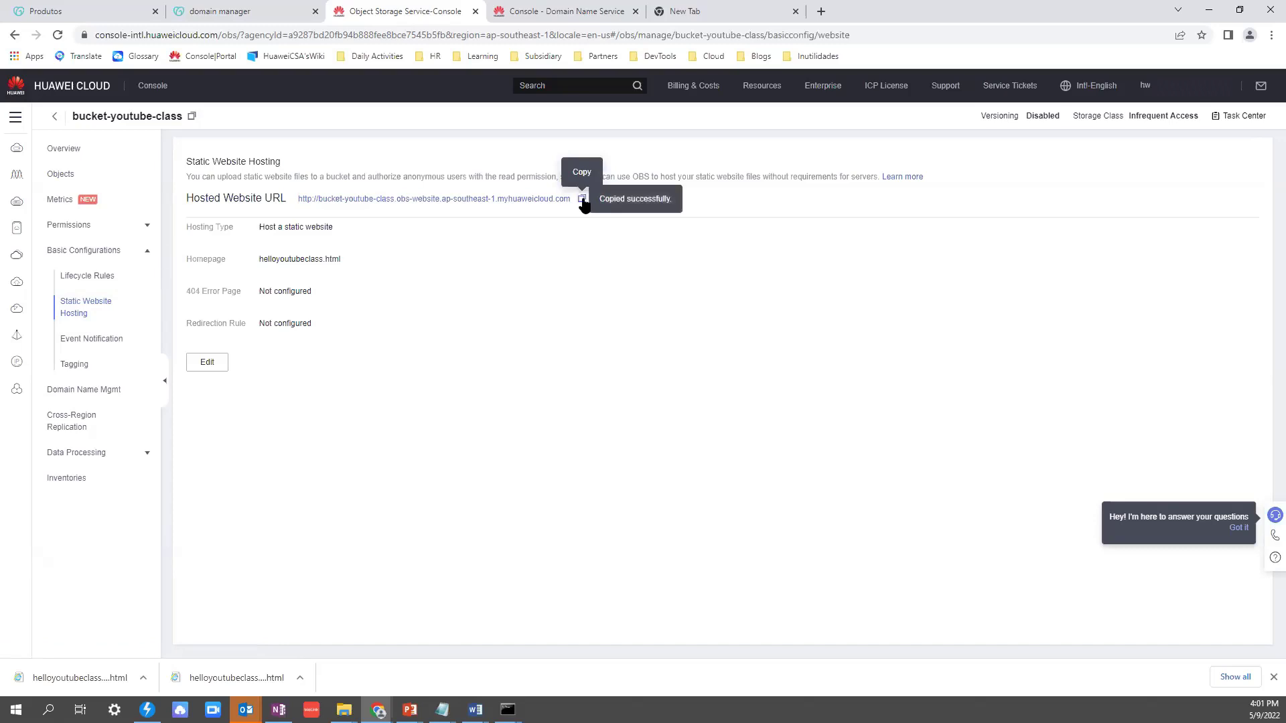
key("ctrl+Tab")
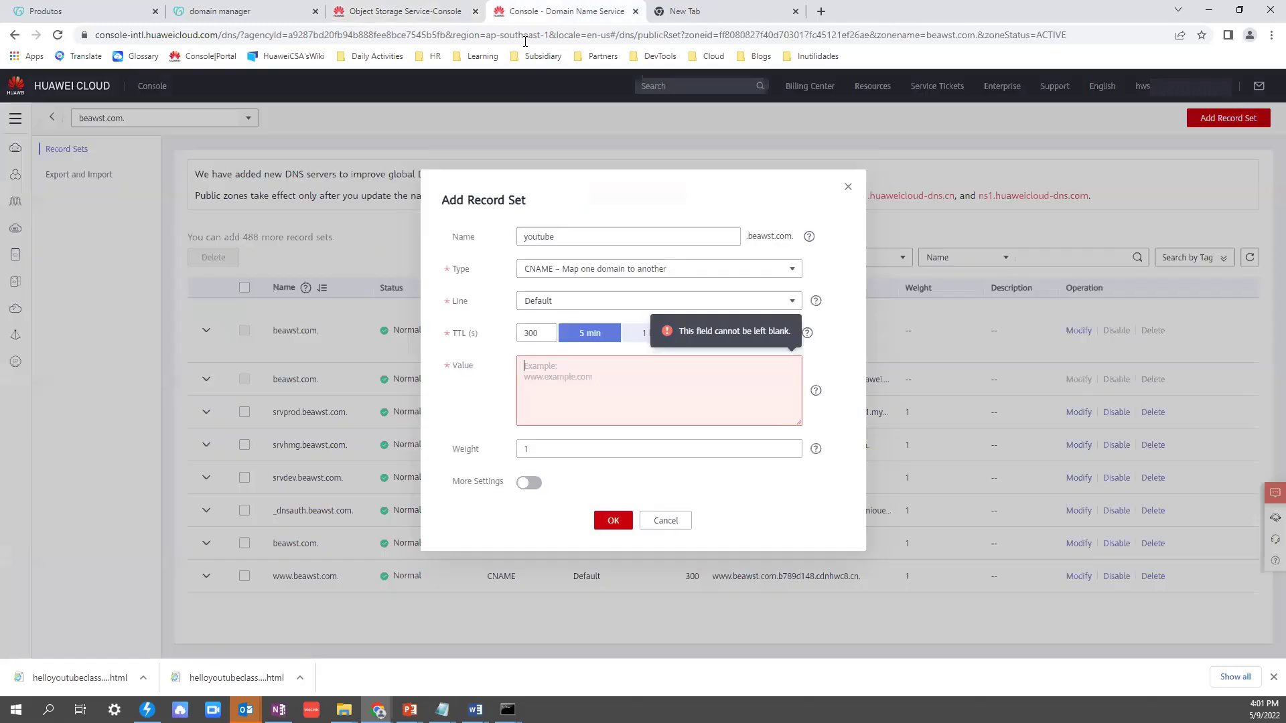
right_click(527, 389)
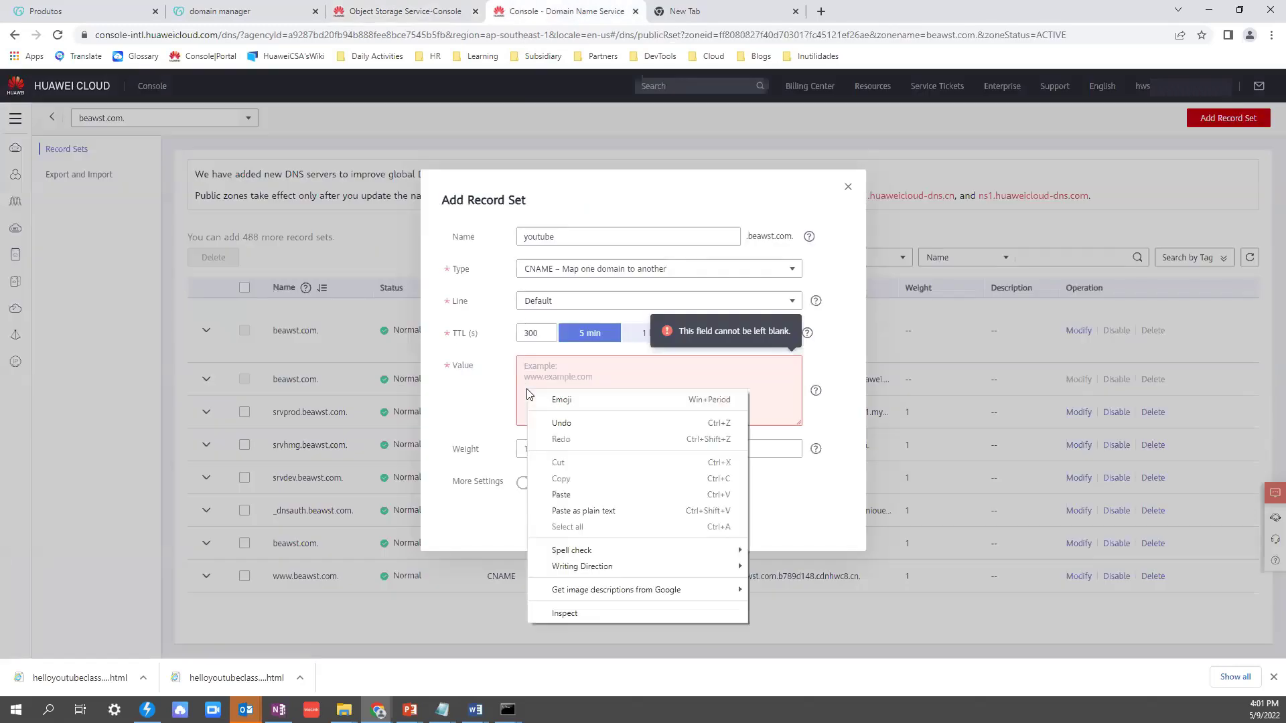
left_click(554, 493)
left_click_drag(517, 364, 495, 359)
key("BackSpace")
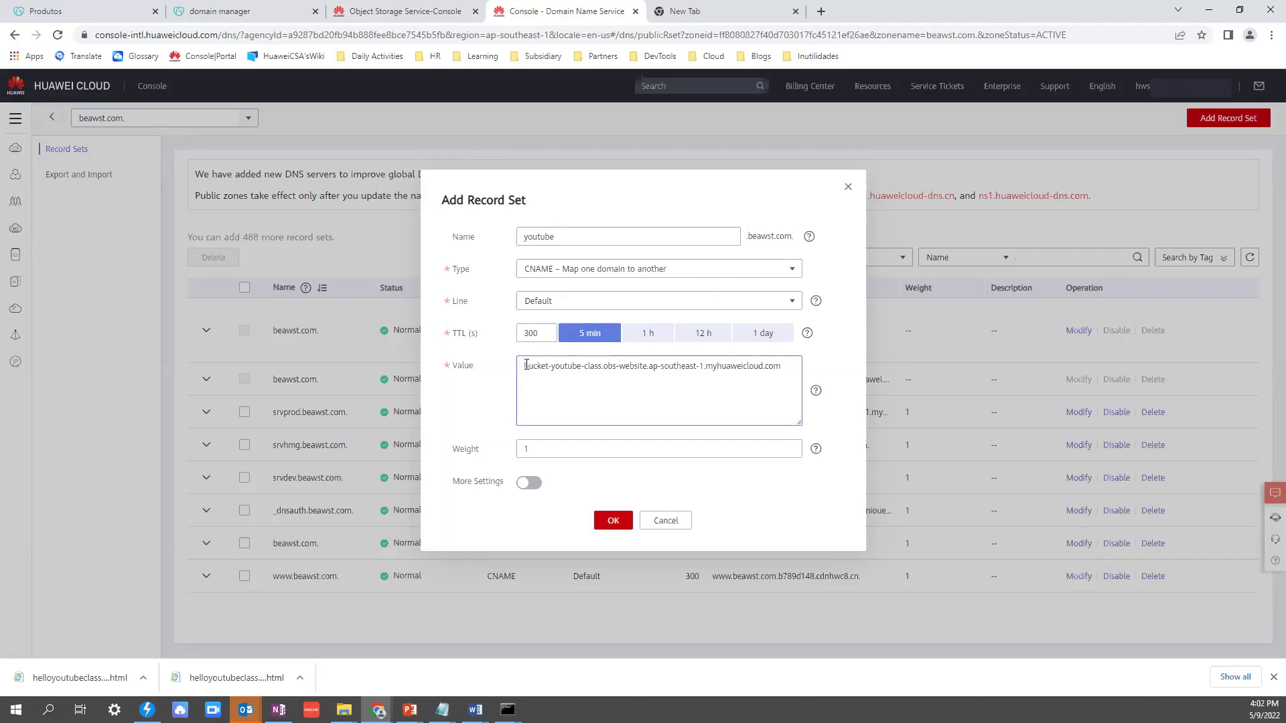
left_click_drag(525, 366, 795, 371)
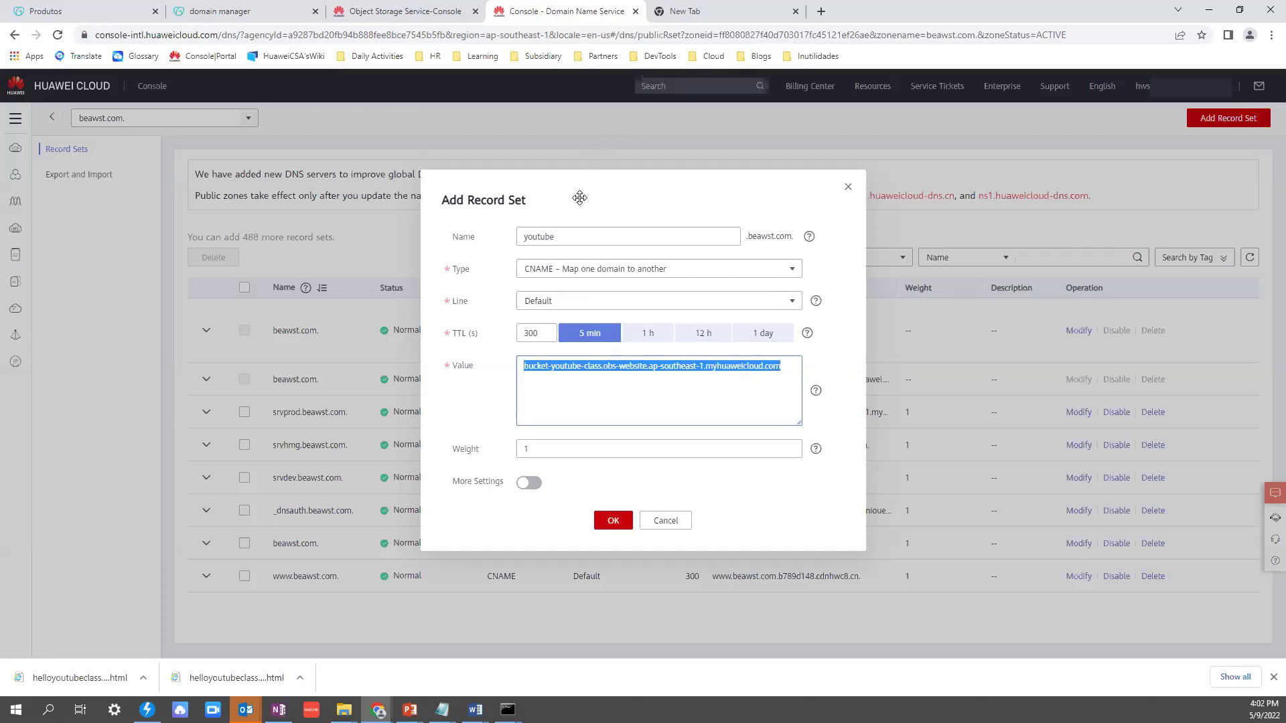
Copy the record name youtube, save the CNAME record set, and check its name and type in the zone's record list.
left_click(537, 237)
double_click(537, 238)
right_click(539, 240)
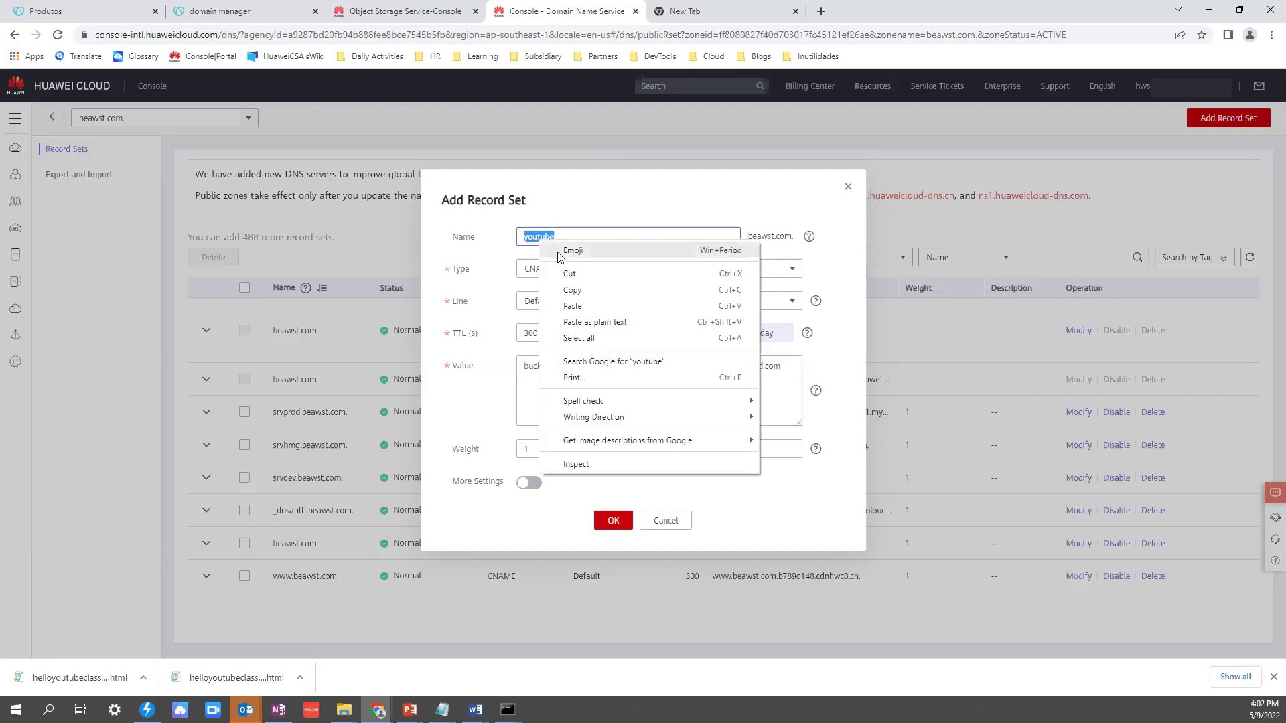
left_click(566, 290)
left_click(613, 520)
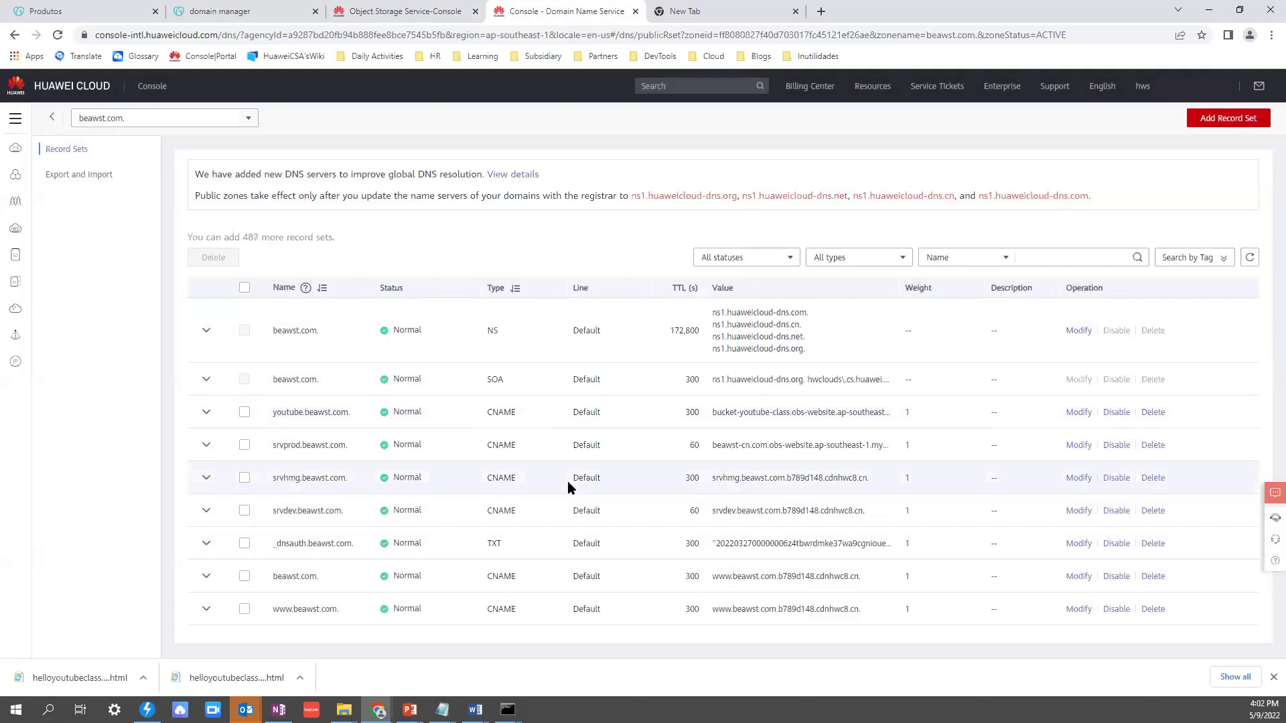
triple_click(291, 410)
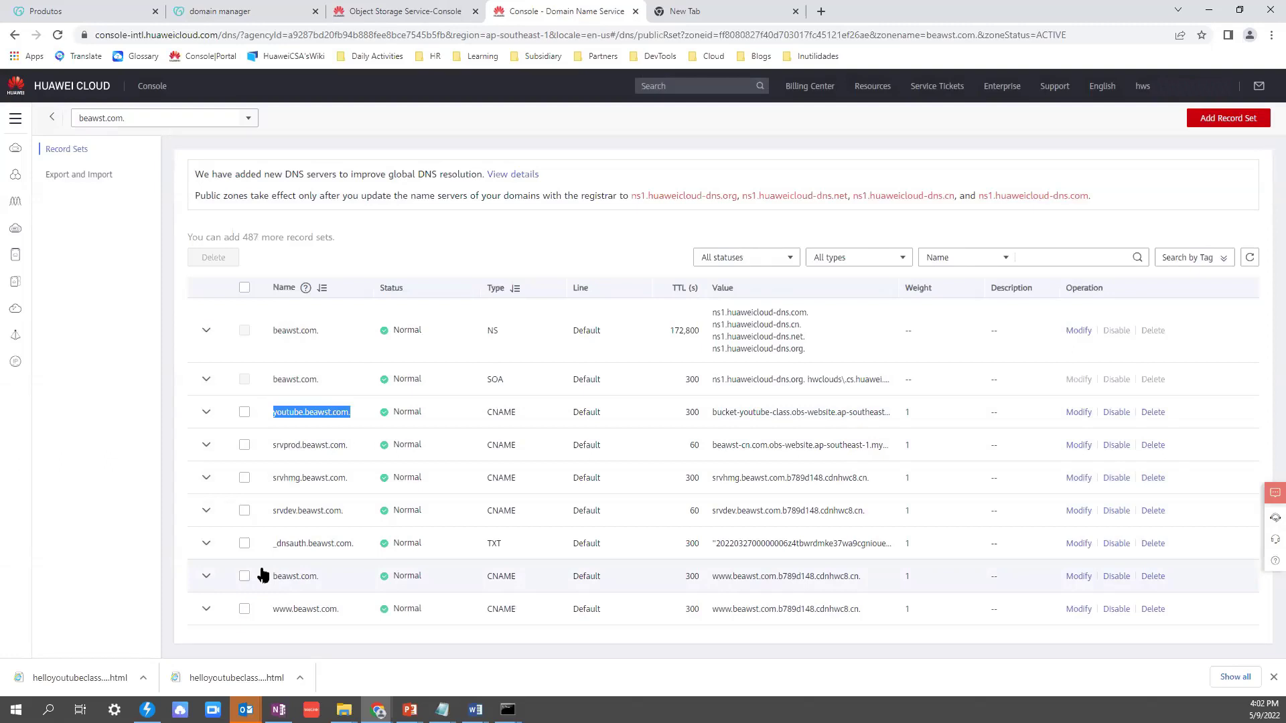
double_click(499, 416)
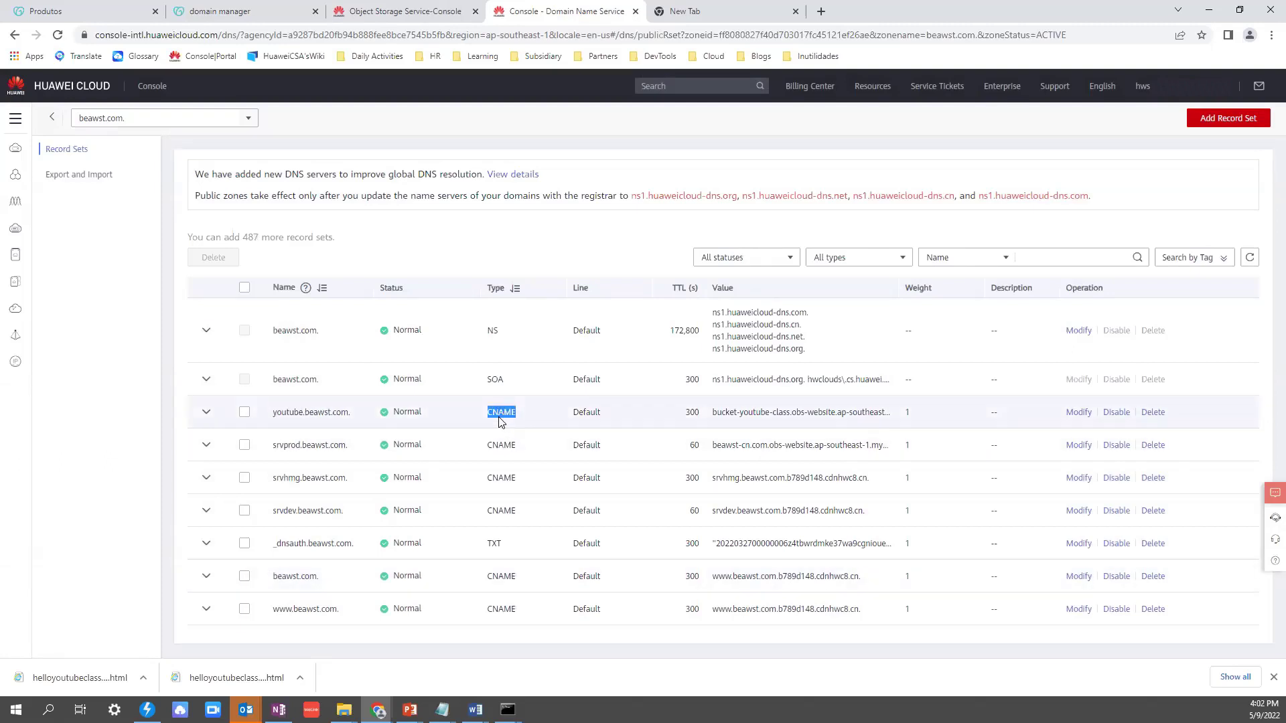
Bind the user domain name youtube.beawst.com to bucket-youtube-class in the OBS console.
left_click(424, 32)
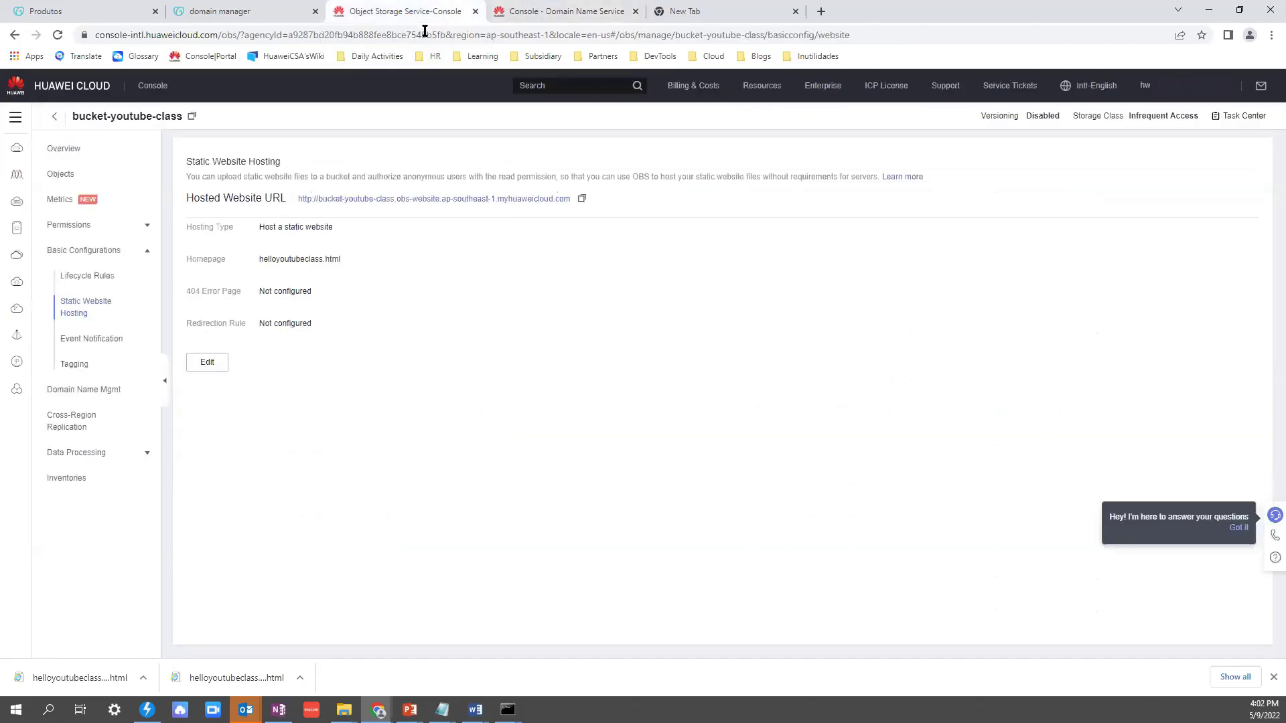
left_click(96, 391)
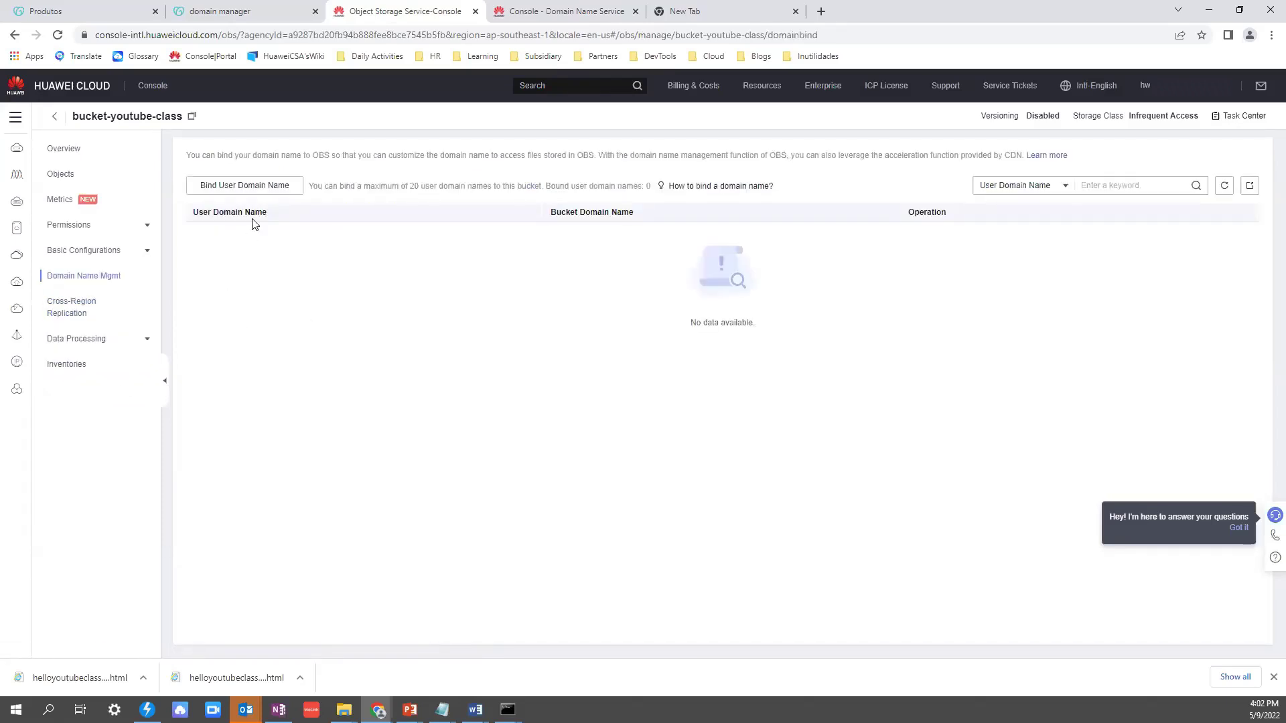
left_click(268, 189)
left_click(534, 333)
type("youtube")
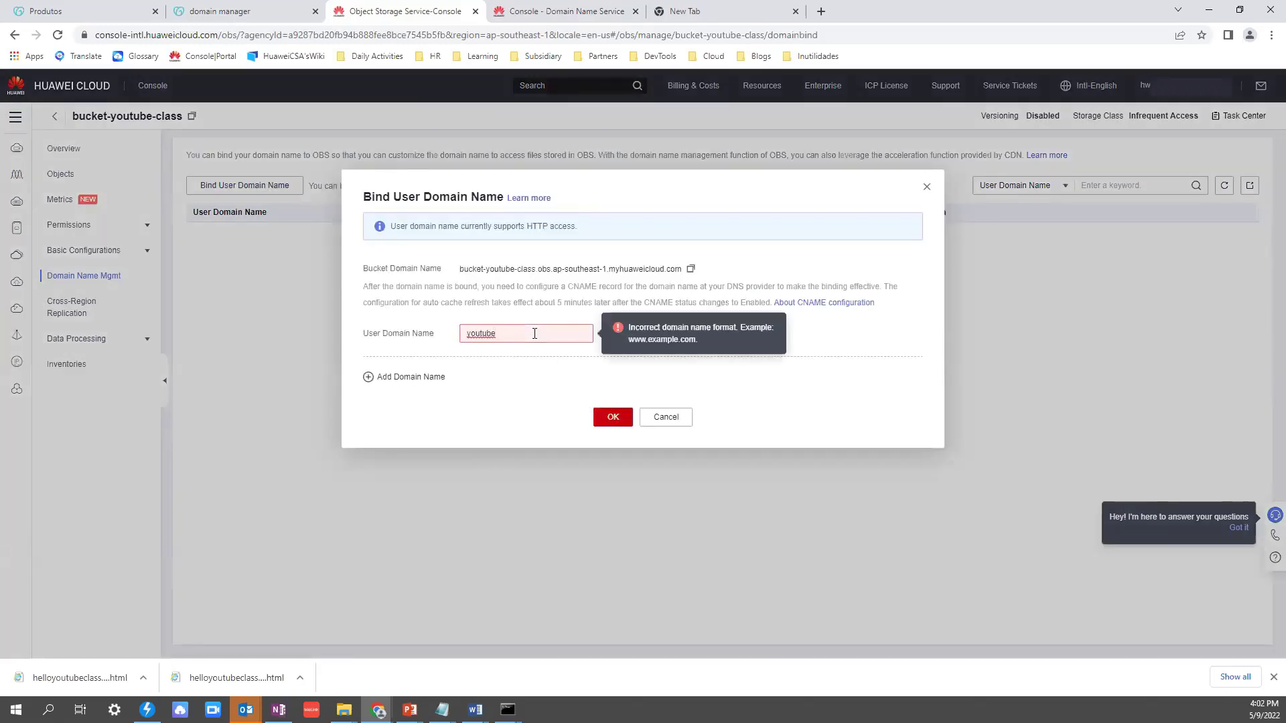
type(".beawst.com")
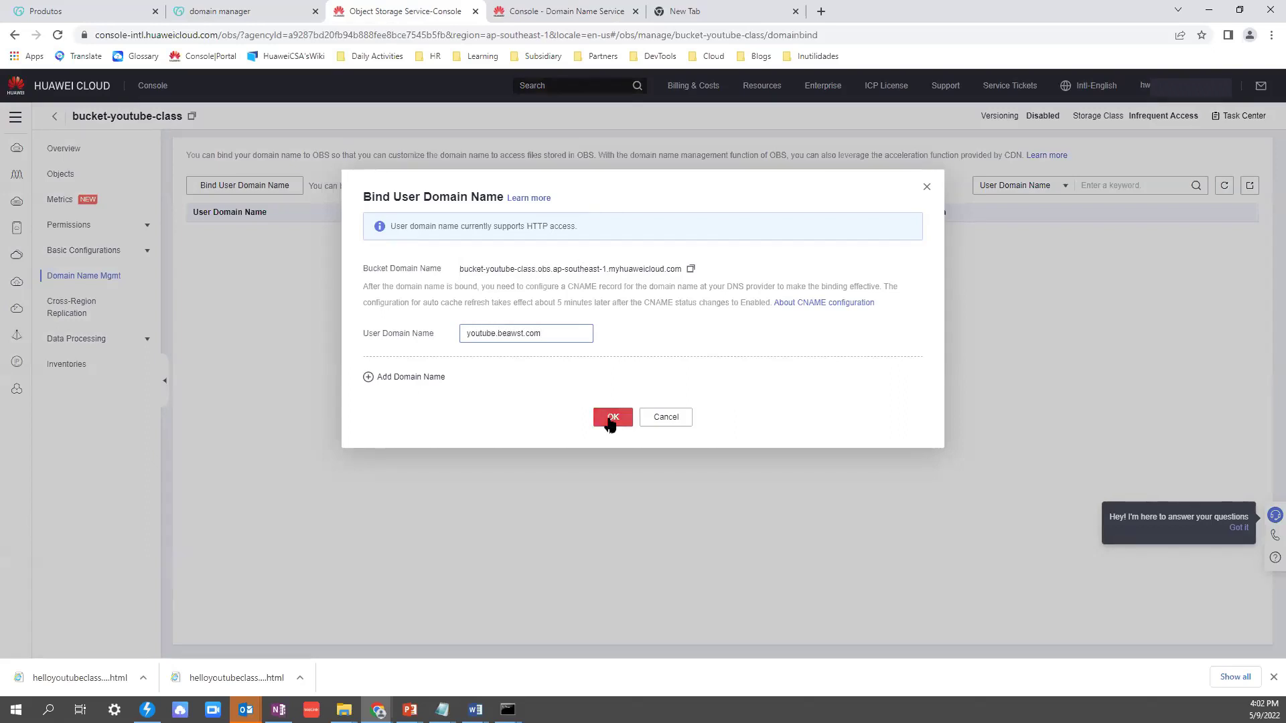
left_click_drag(556, 331, 388, 329)
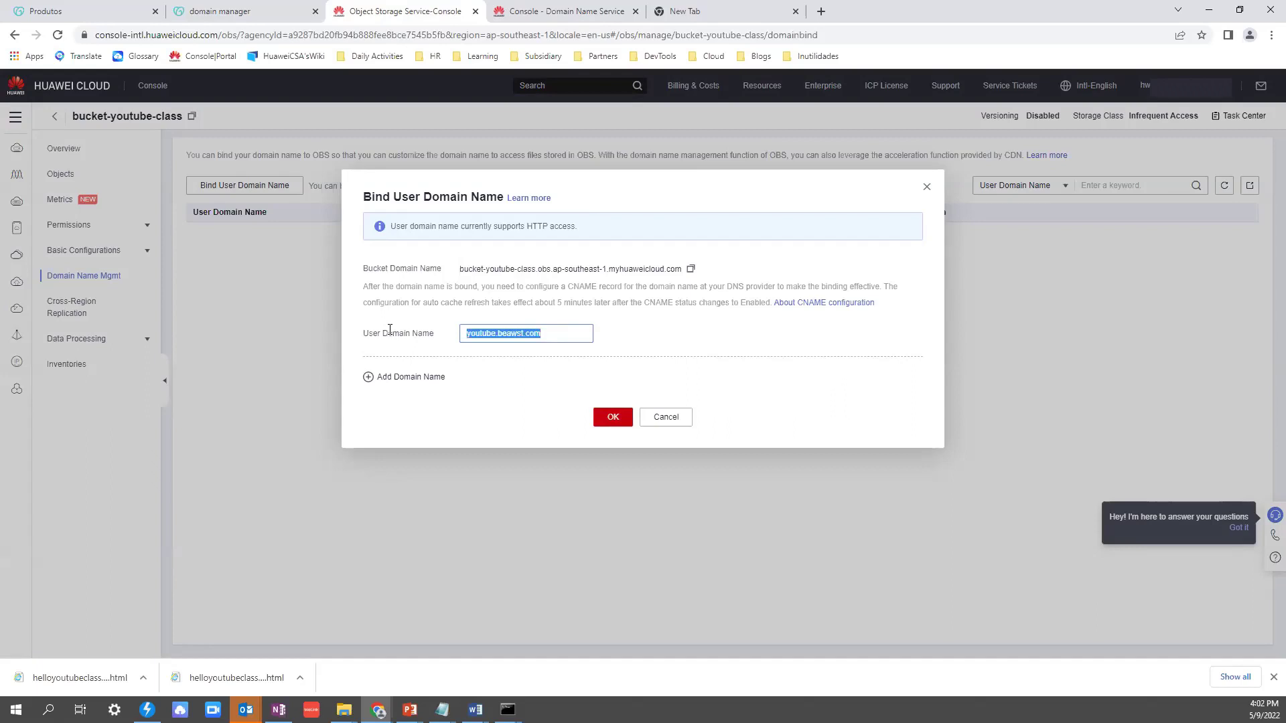
key("Right")
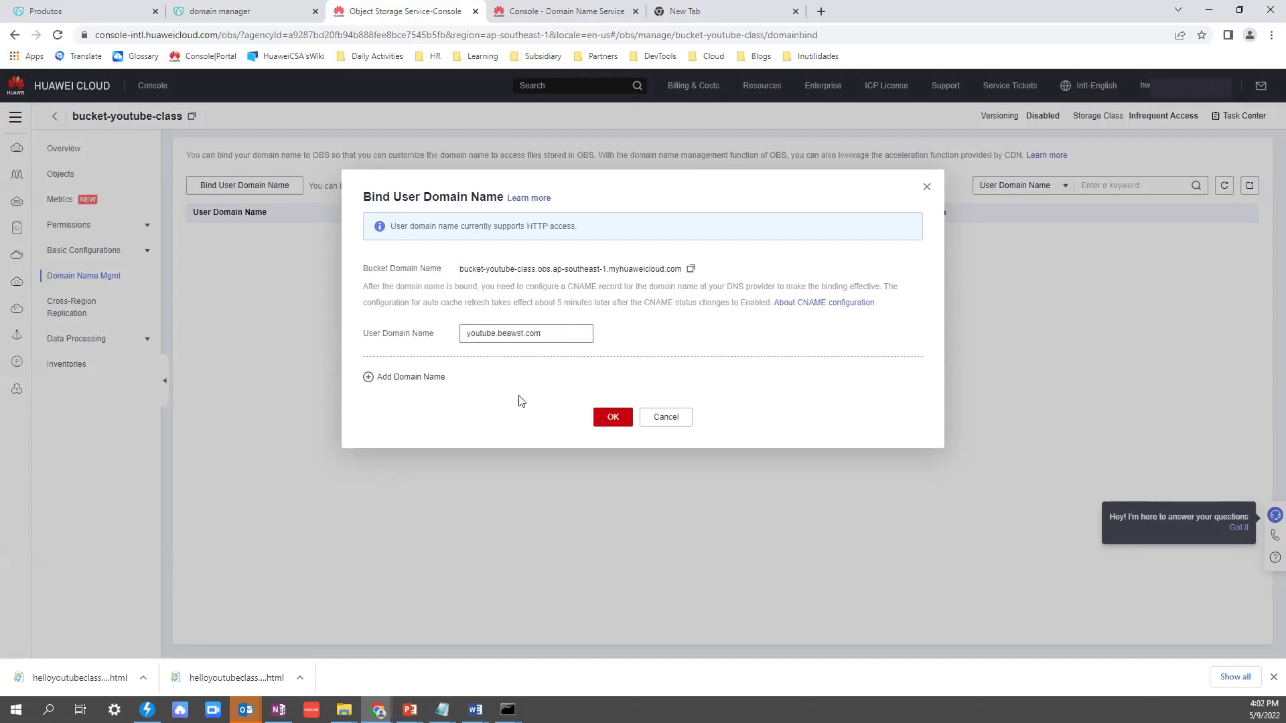
left_click(609, 418)
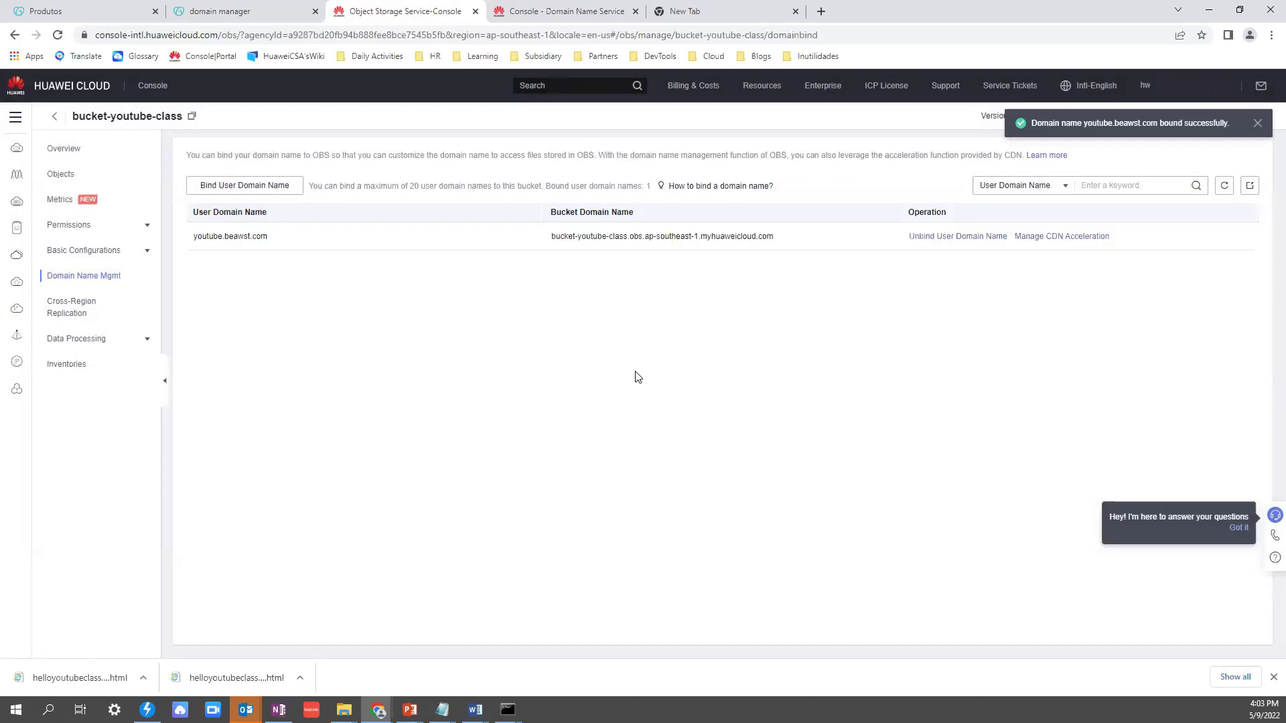
triple_click(1049, 121)
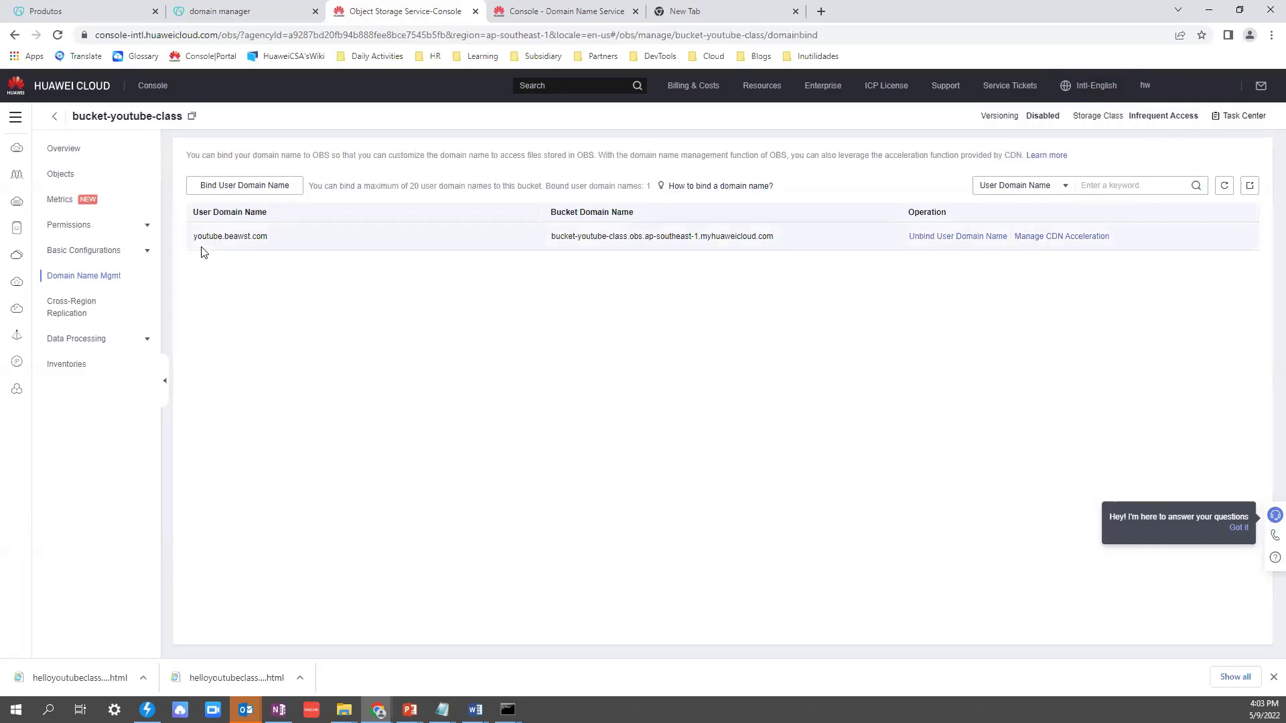
Copy the bound user domain name youtube.beawst.com and open it in a new browser tab.
left_click_drag(195, 243, 268, 240)
key("ctrl+c")
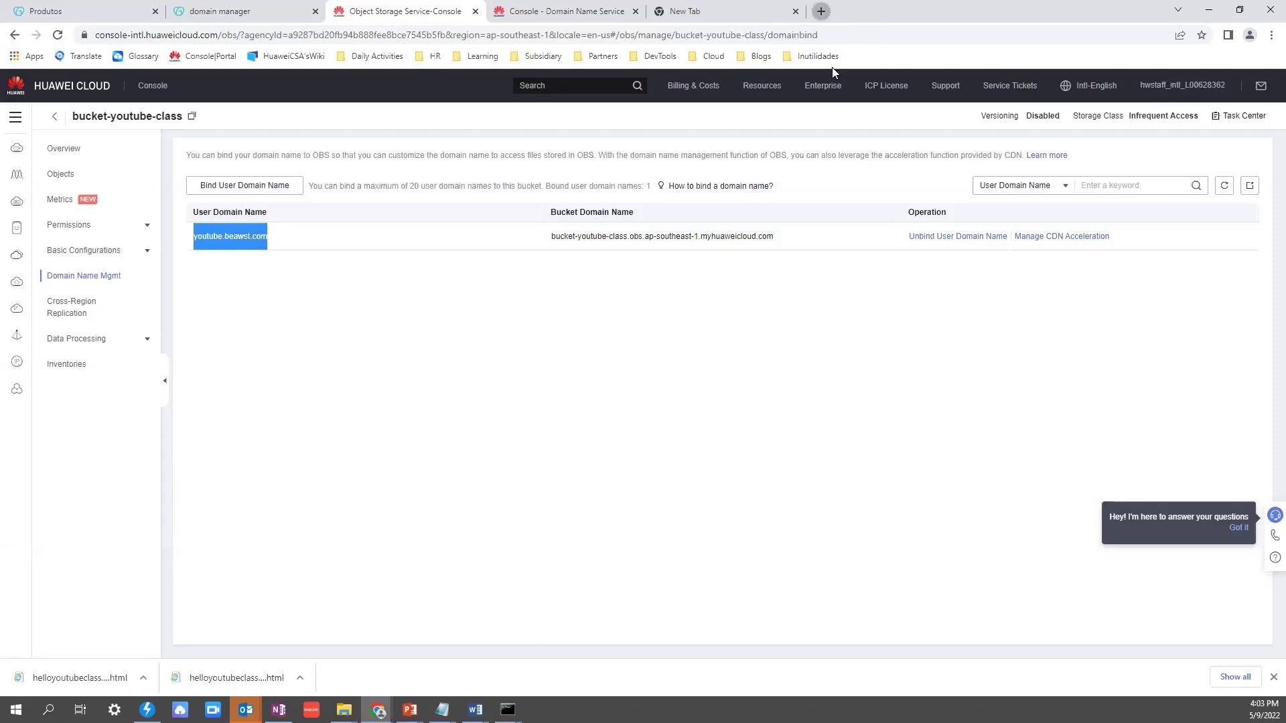
key("ctrl+t")
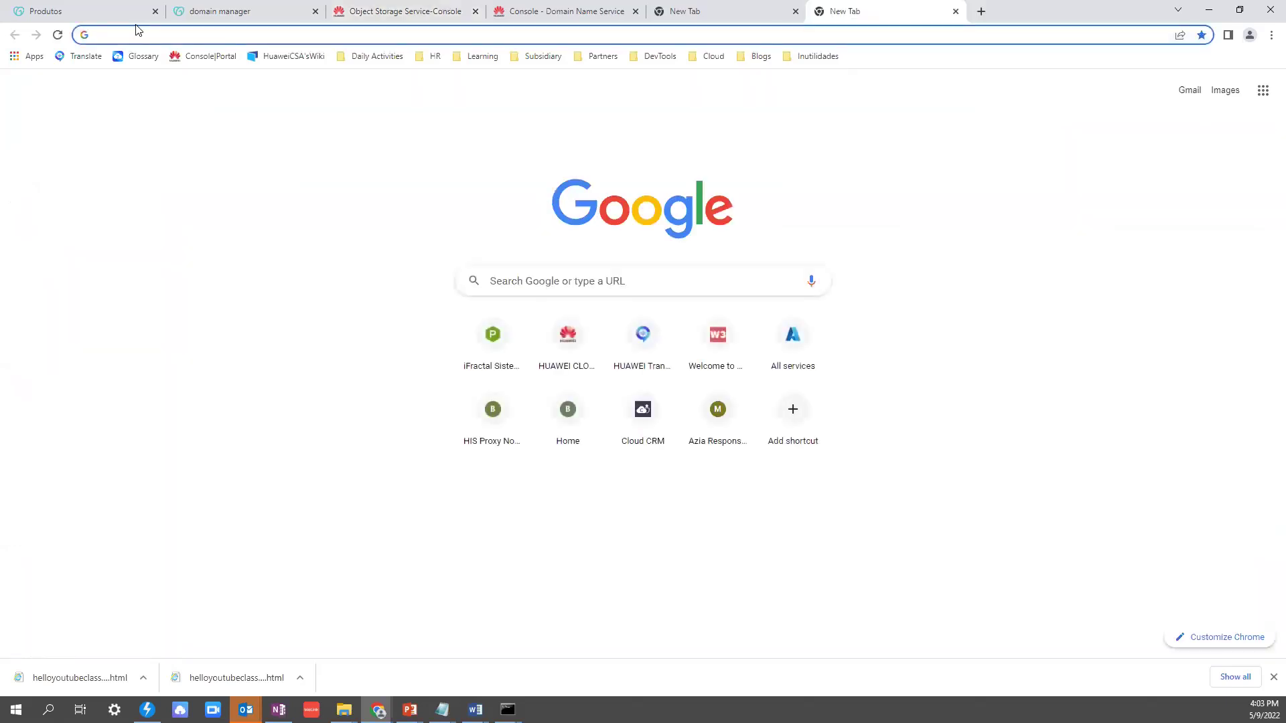
key("ctrl+v")
key("Return")
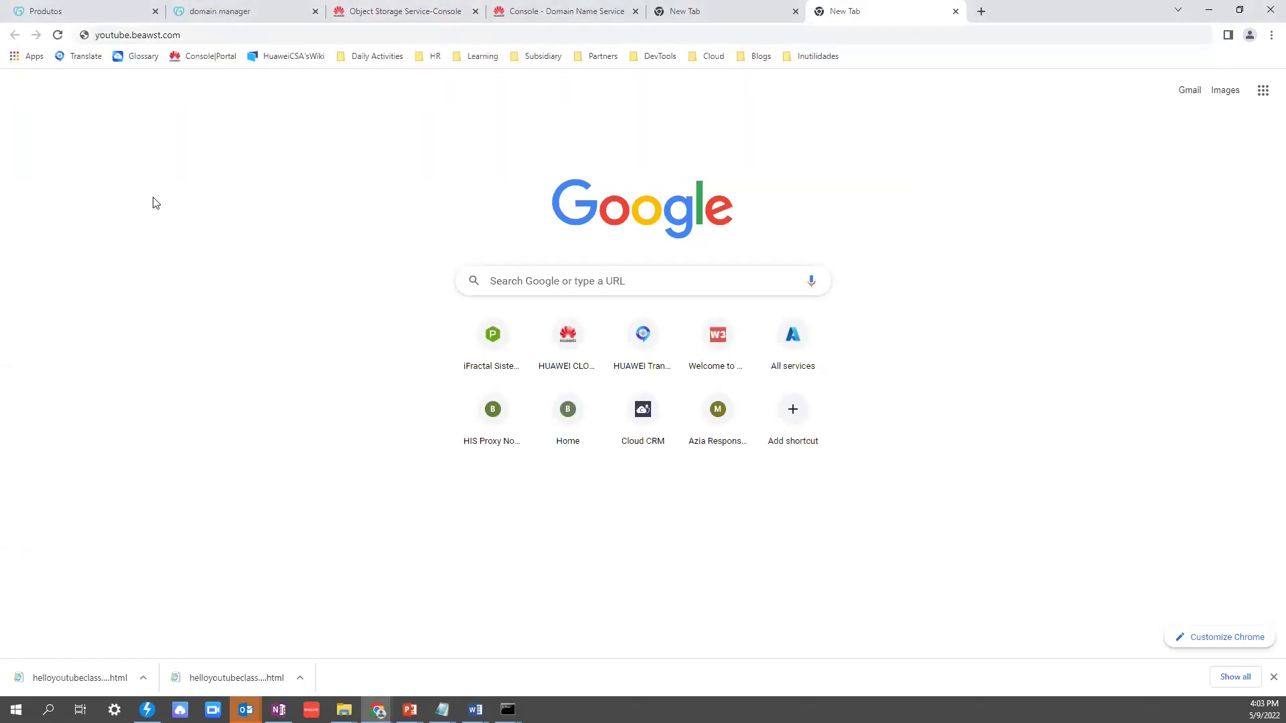
Request youtube.beawst.com again, re-entering the address in place of the proxy security notice to load the hosted site.
left_click(167, 37)
key("ctrl+c")
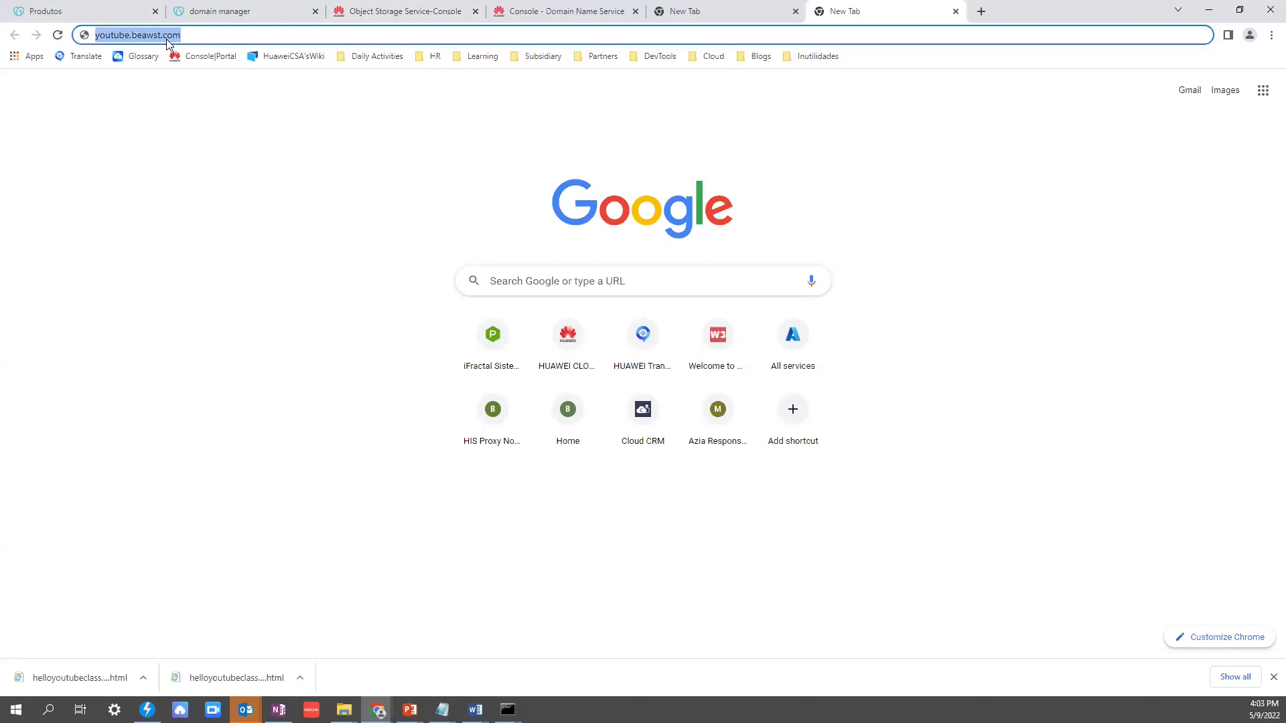
key("Return")
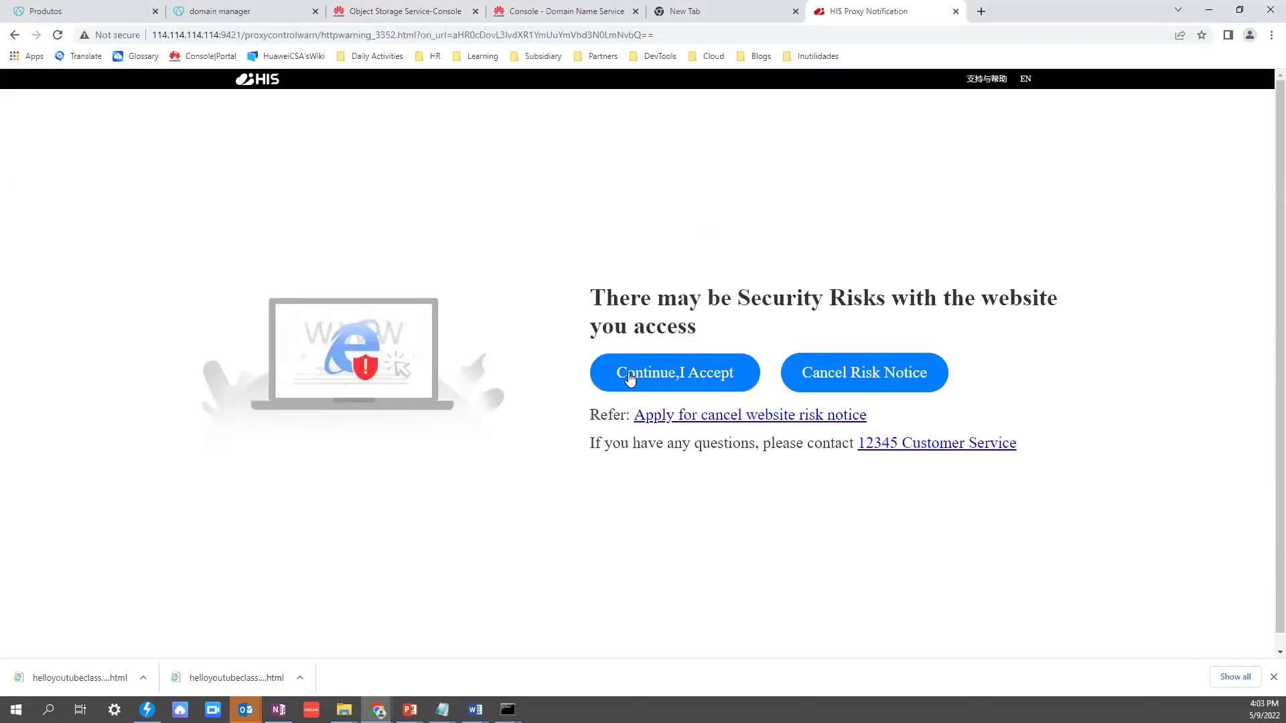
left_click(417, 35)
key("ctrl+v")
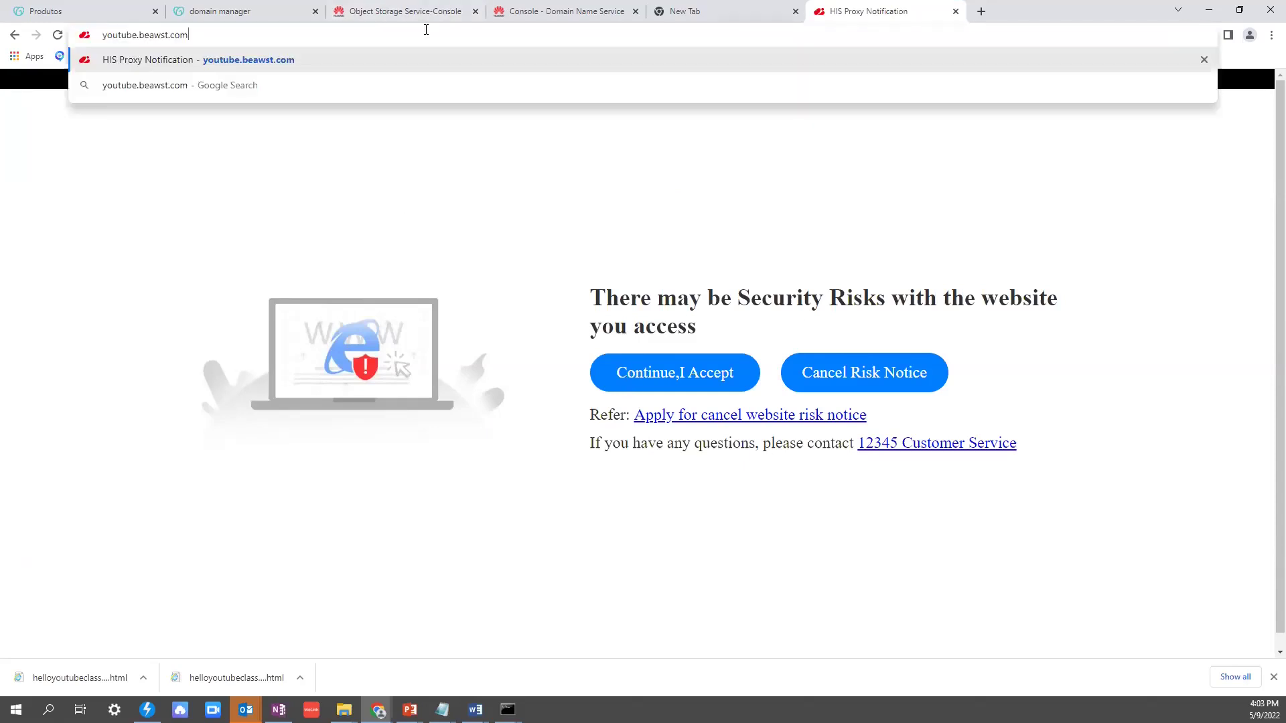
key("Return")
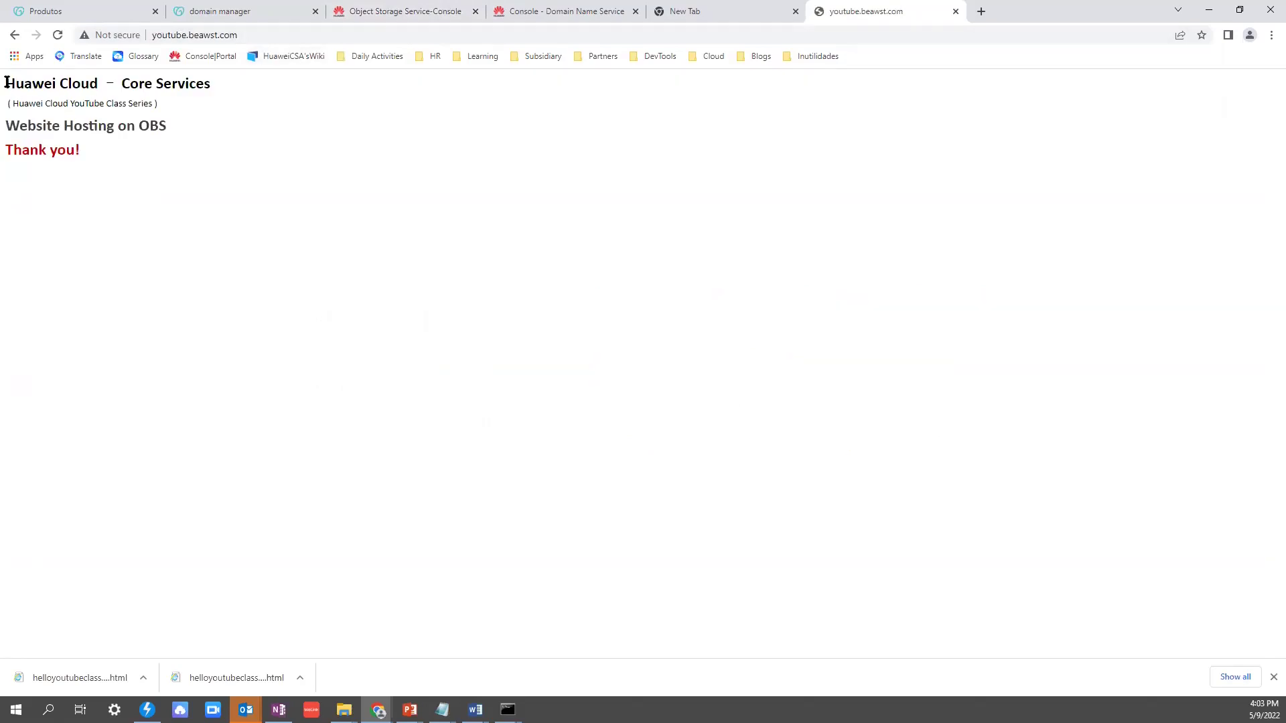
Examine the hosted page's text at youtube.beawst.com, reload the address and examine the text again.
left_click_drag(6, 83, 107, 161)
left_click(164, 299)
left_click(215, 36)
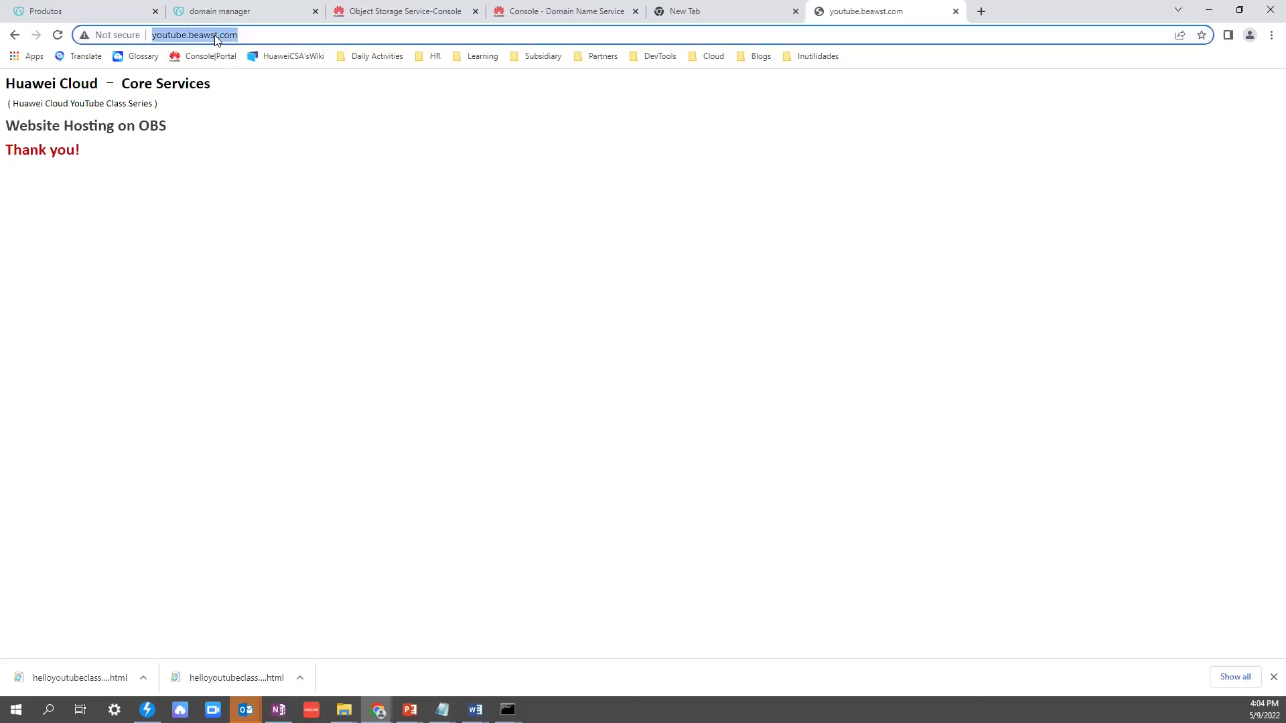
key("Return")
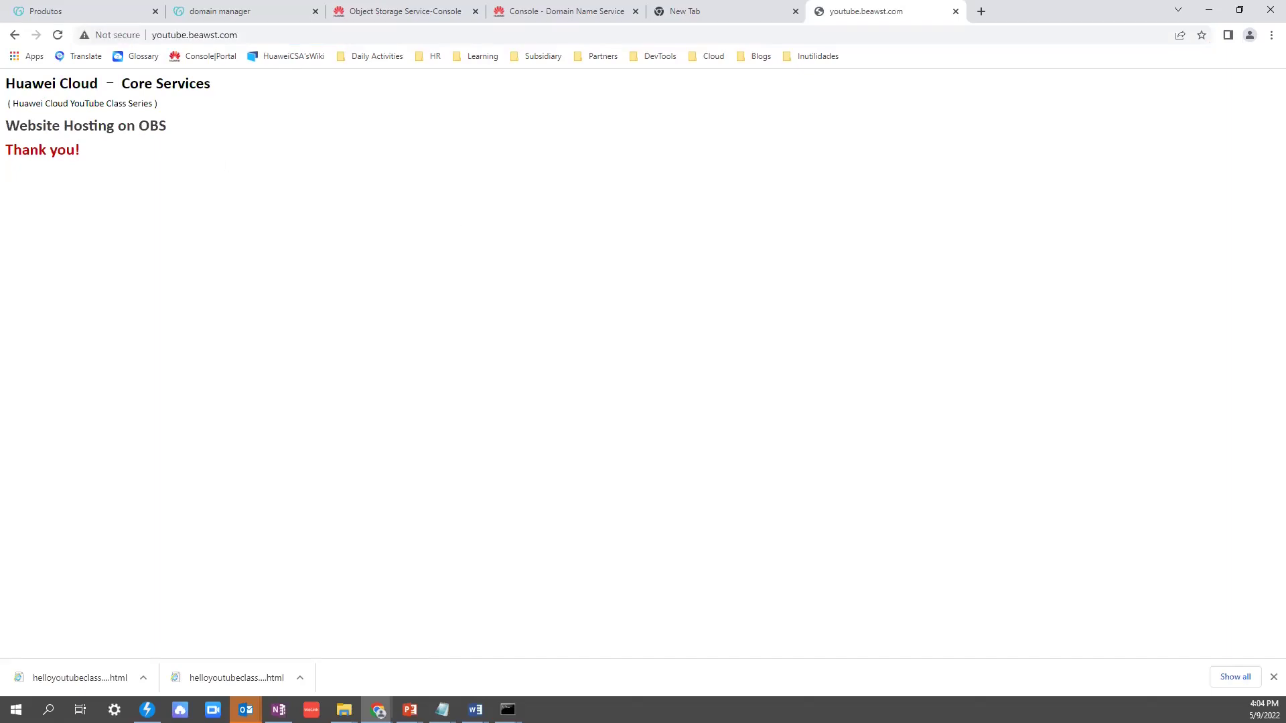
left_click_drag(5, 83, 188, 182)
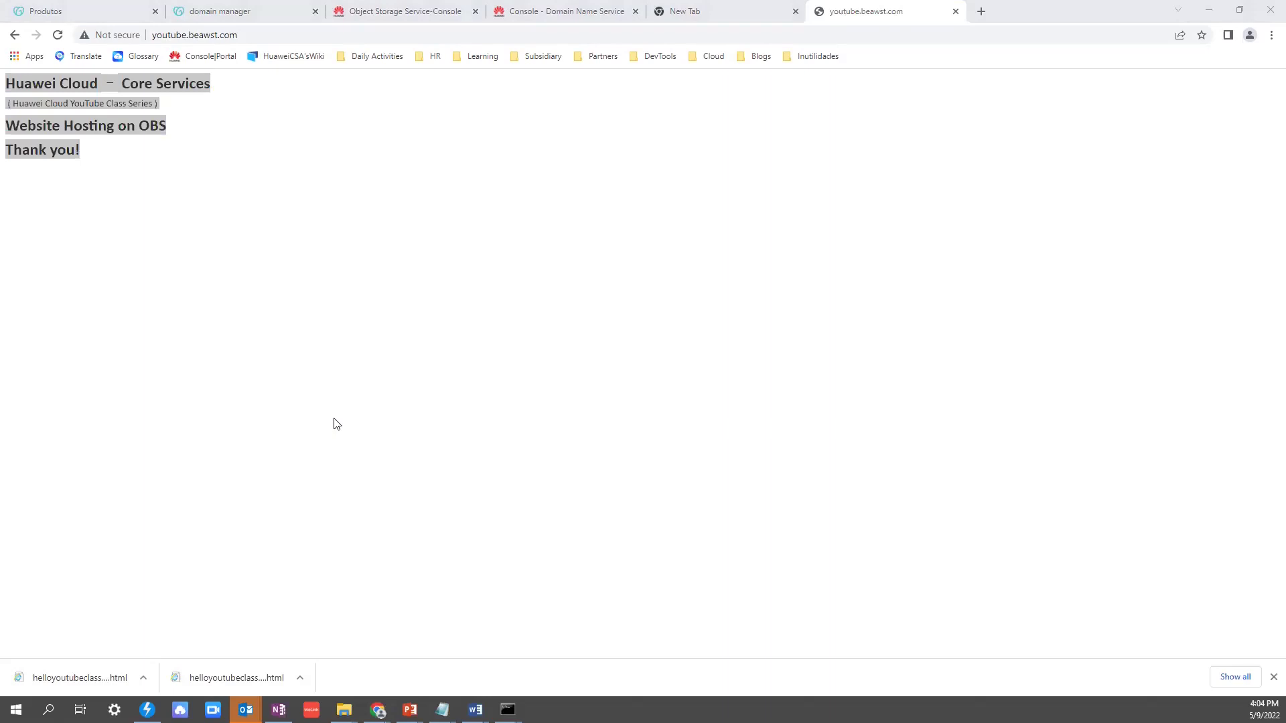
key("alt+Tab")
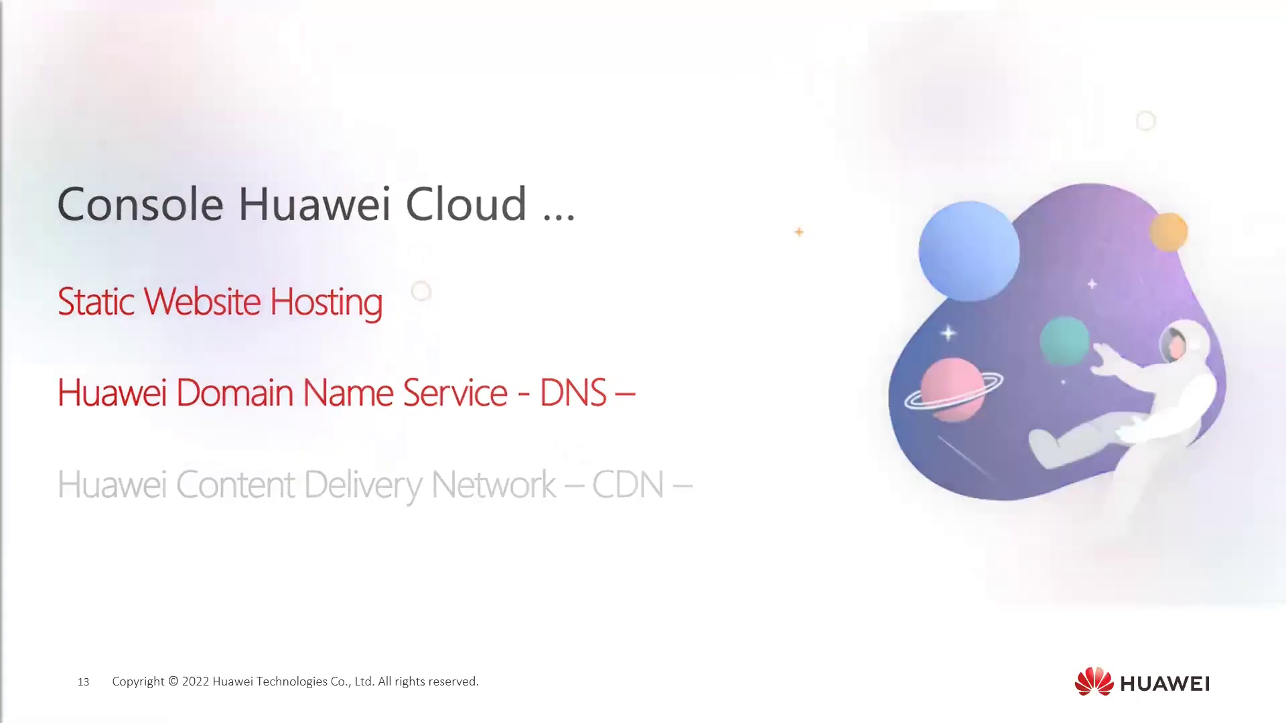
key("Right")
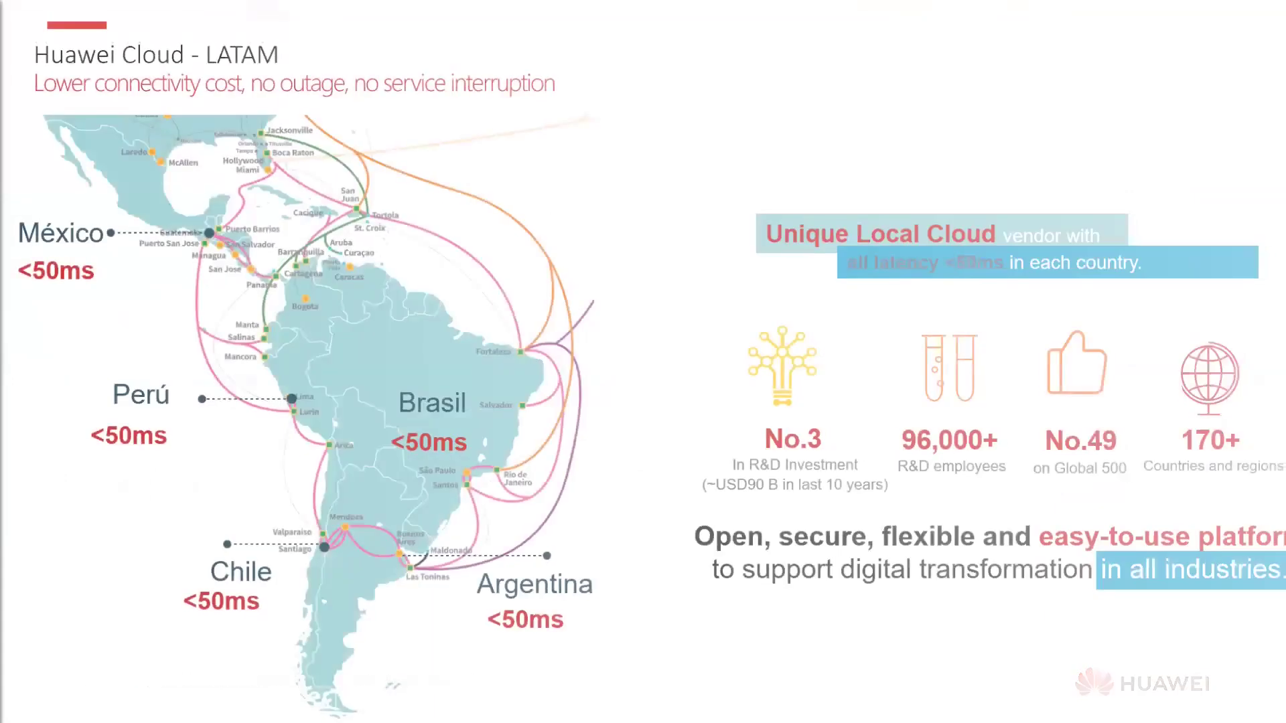